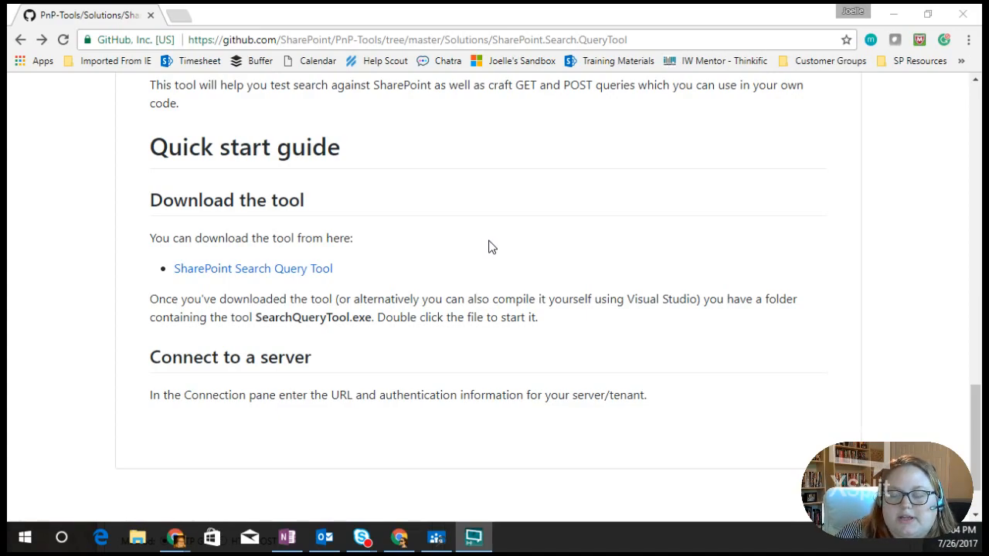
# Read through the SharePoint Search Query Tool README on GitHub, including its summary, solution details and quick start guide
pyautogui.scroll(2, 723, 356)
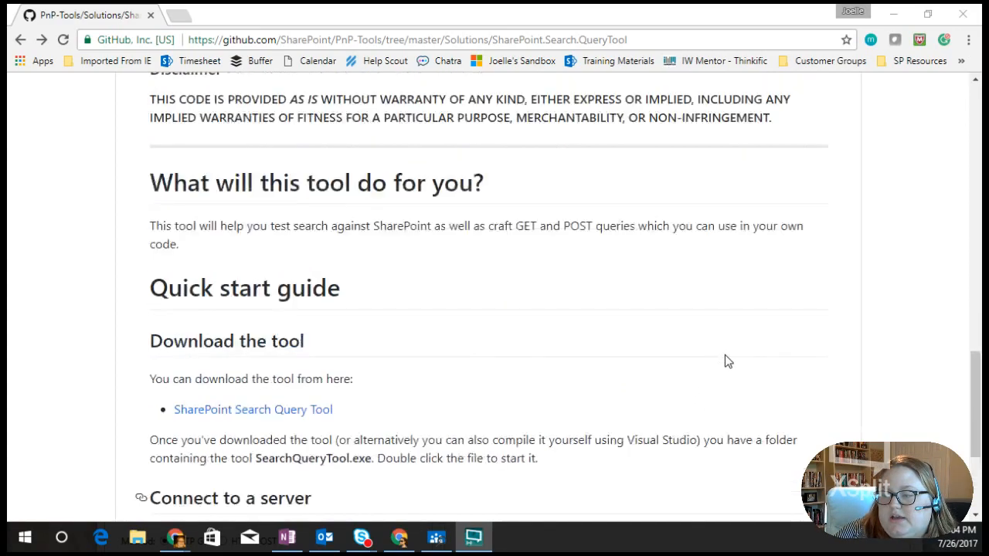
pyautogui.scroll(15, 724, 355)
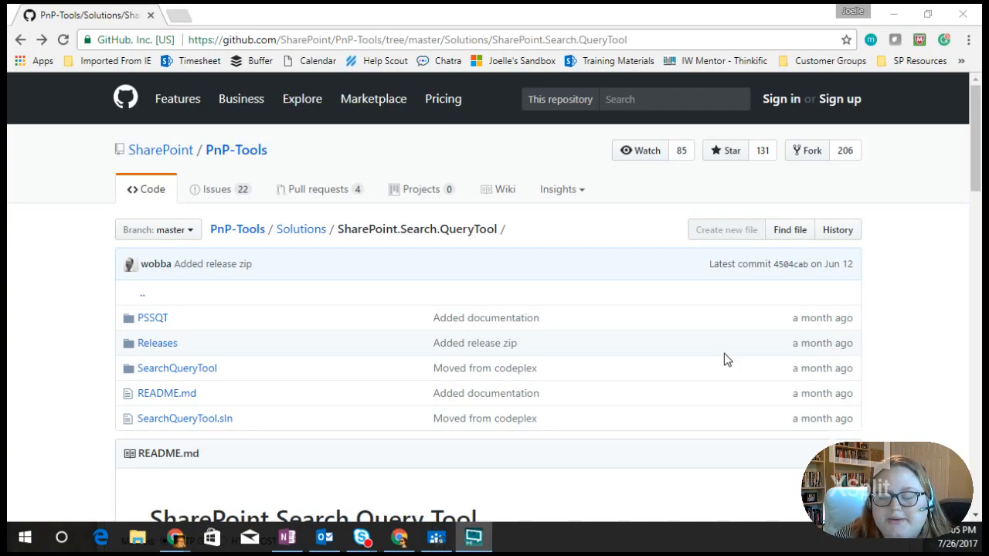
pyautogui.scroll(-5, 724, 359)
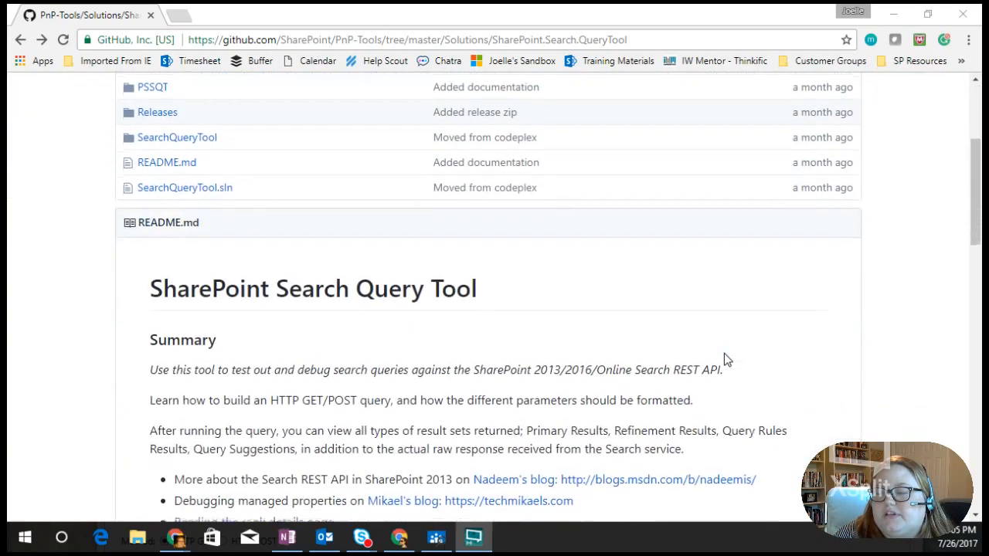
pyautogui.scroll(5, 876, 369)
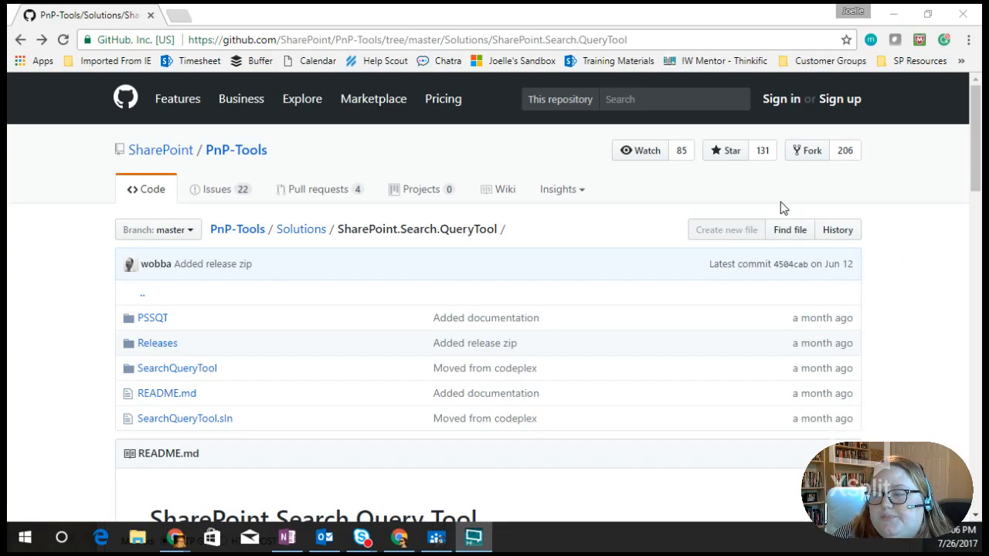
pyautogui.scroll(-3, 628, 325)
pyautogui.scroll(-10, 444, 332)
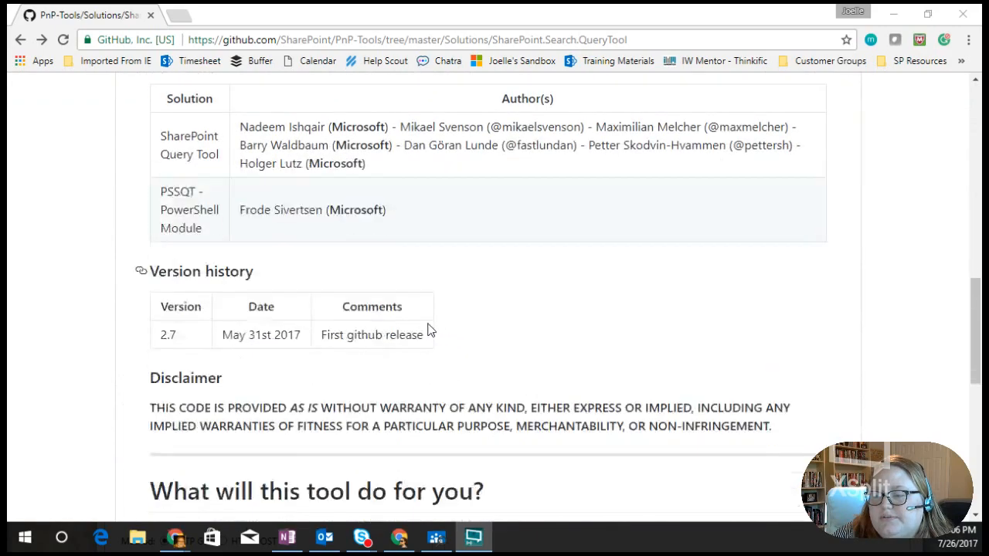
pyautogui.scroll(4, 659, 297)
pyautogui.scroll(4, 659, 299)
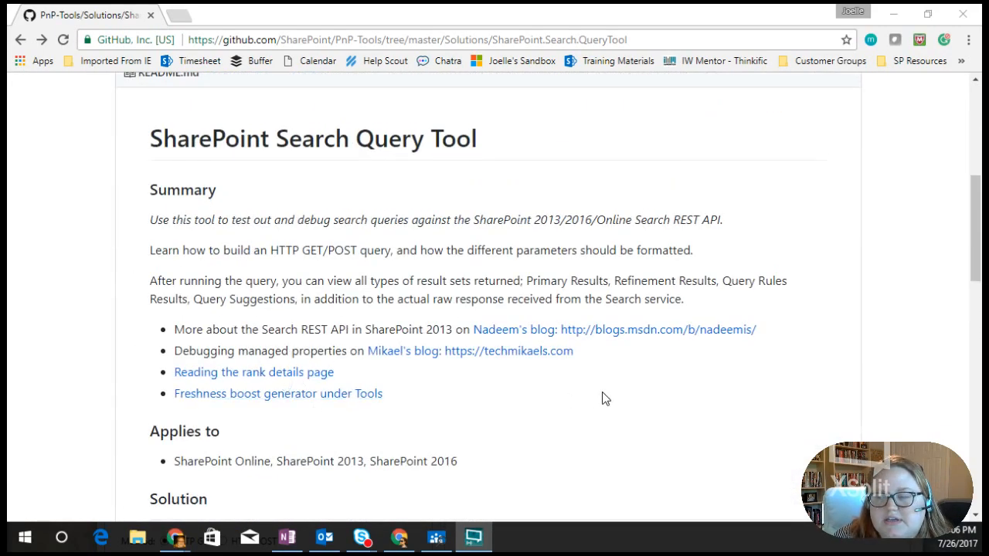
pyautogui.scroll(5, 598, 394)
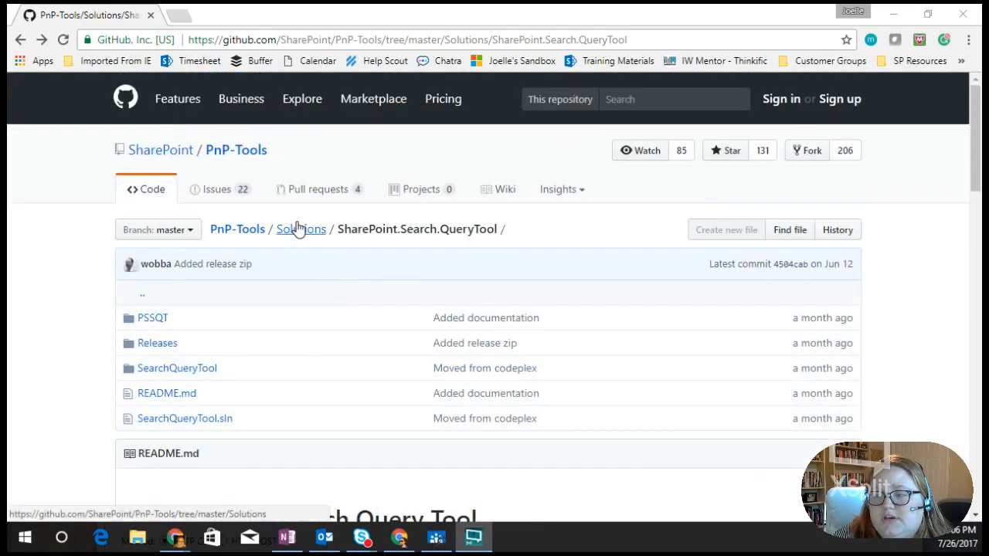
pyautogui.scroll(-4, 398, 267)
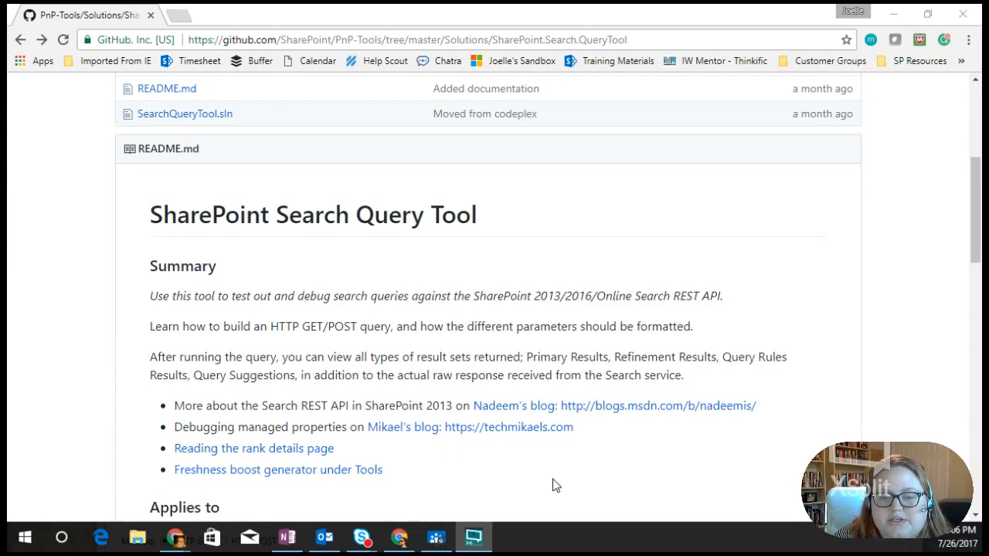
pyautogui.scroll(-4, 530, 294)
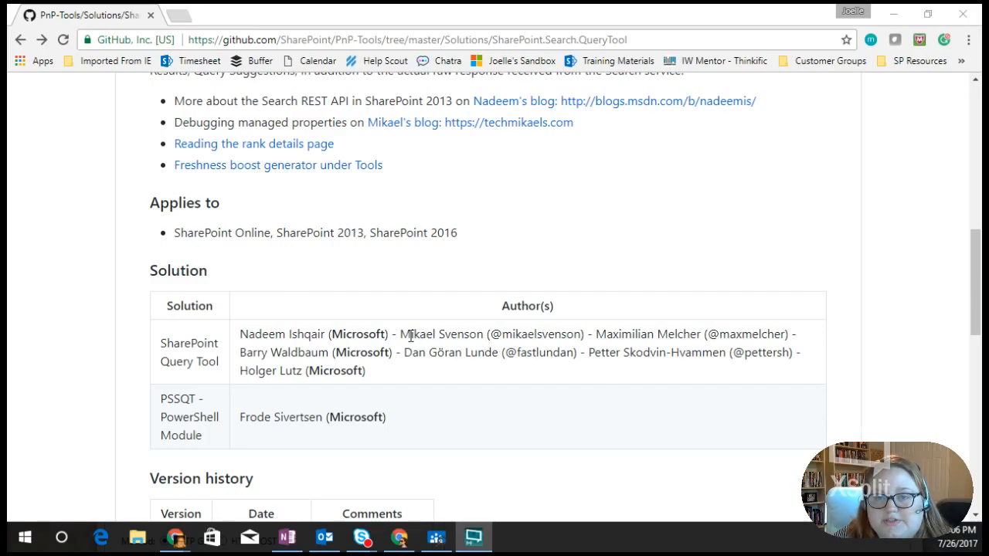
pyautogui.scroll(3, 409, 336)
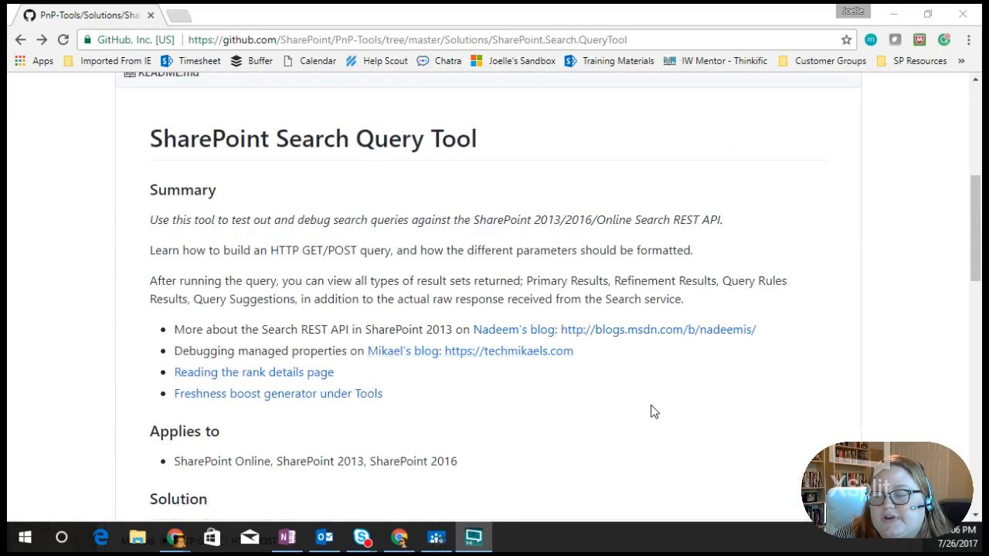
pyautogui.scroll(1, 651, 409)
pyautogui.scroll(1, 652, 411)
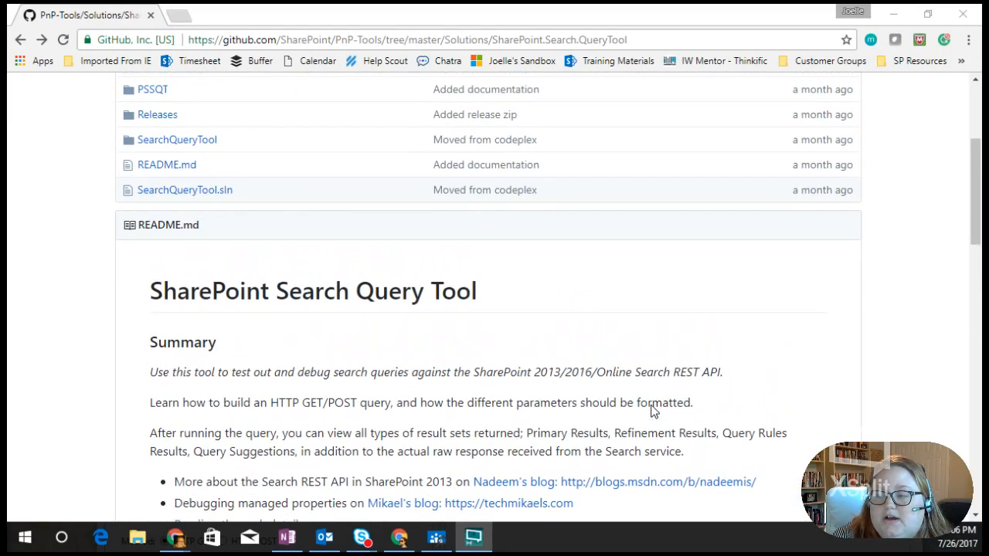
pyautogui.scroll(-8, 651, 410)
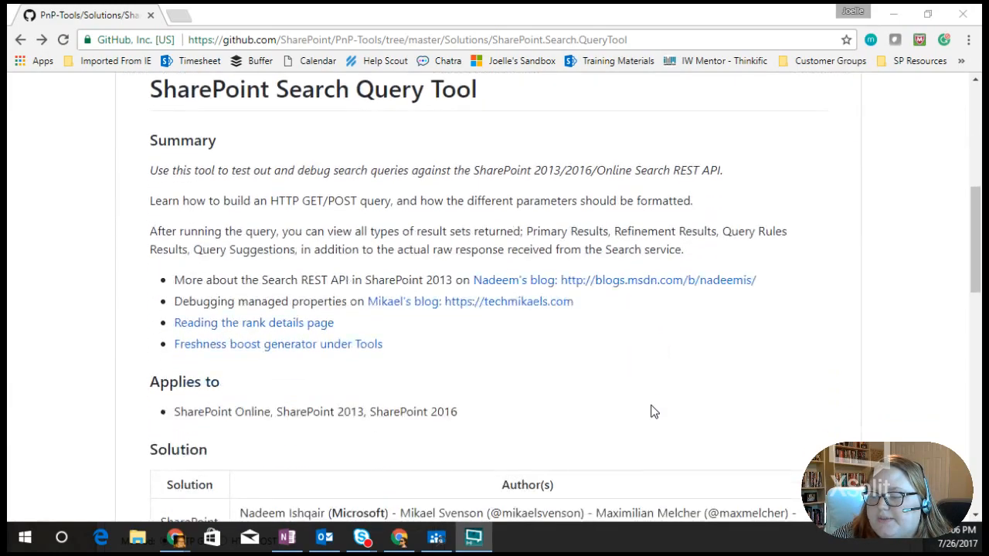
pyautogui.scroll(-3, 352, 427)
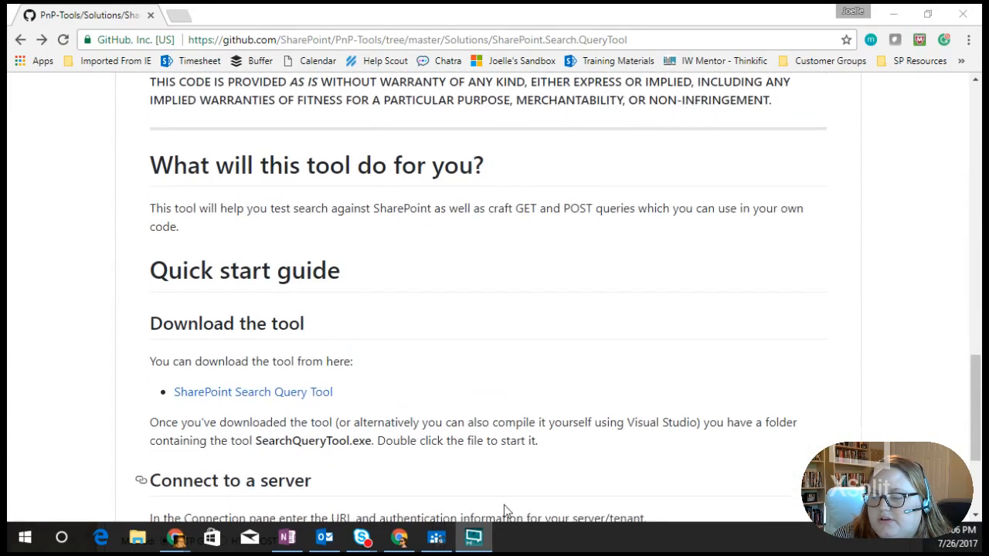
# Switch to the maximized SharePoint Search Query Tool and choose authentication using a specific user account with the SharePoint Online method
pyautogui.click(436, 537)
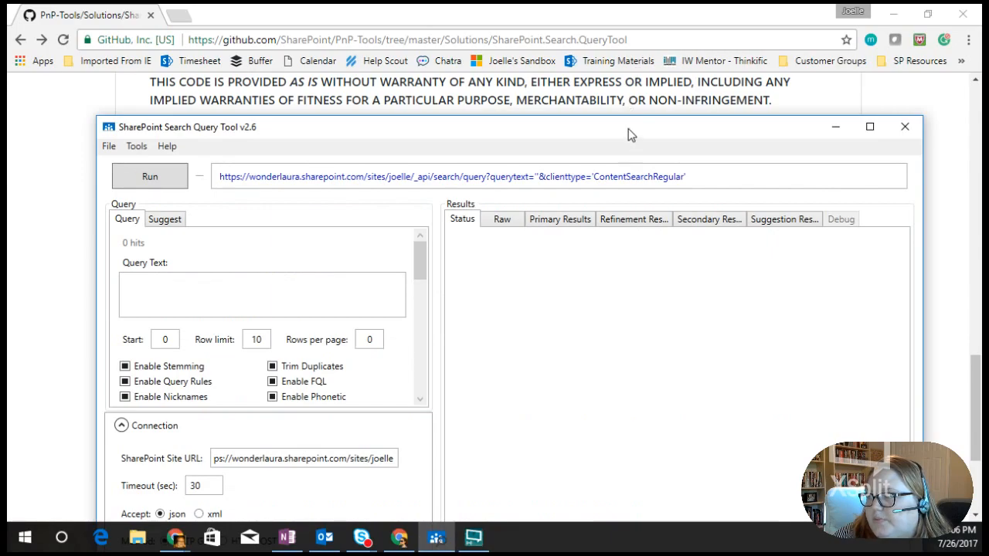
pyautogui.moveTo(627, 129); pyautogui.dragTo(595, 11)
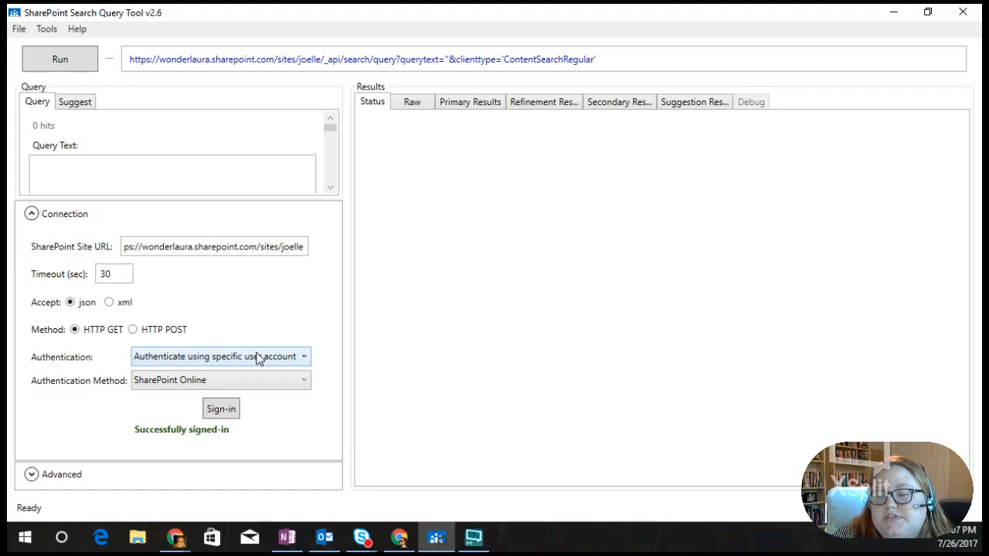
pyautogui.click(203, 360)
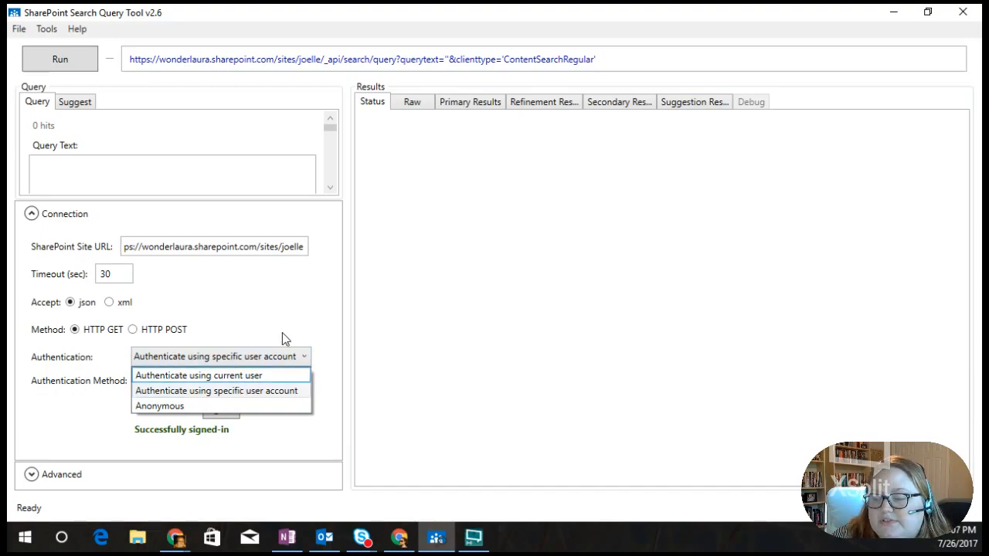
pyautogui.click(236, 391)
pyautogui.click(167, 380)
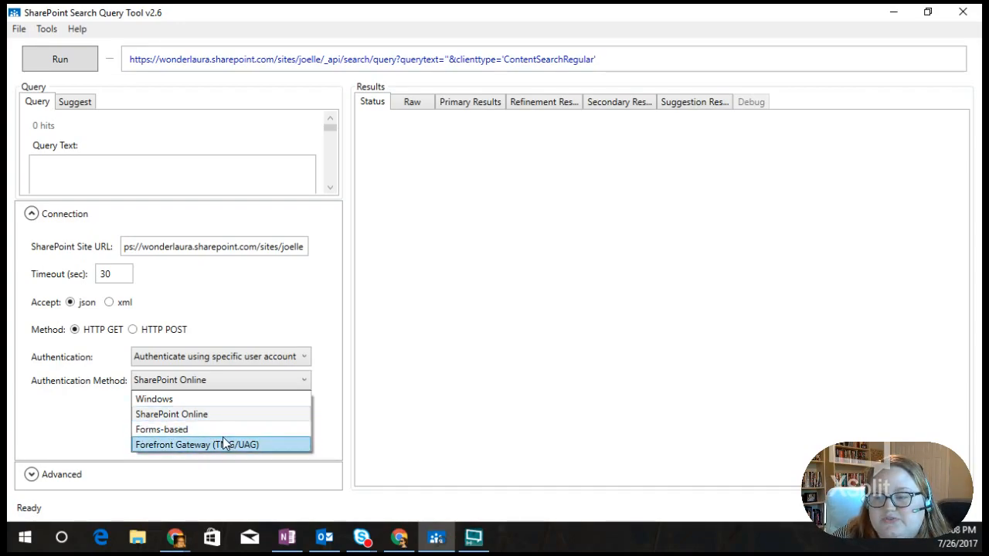
pyautogui.click(167, 414)
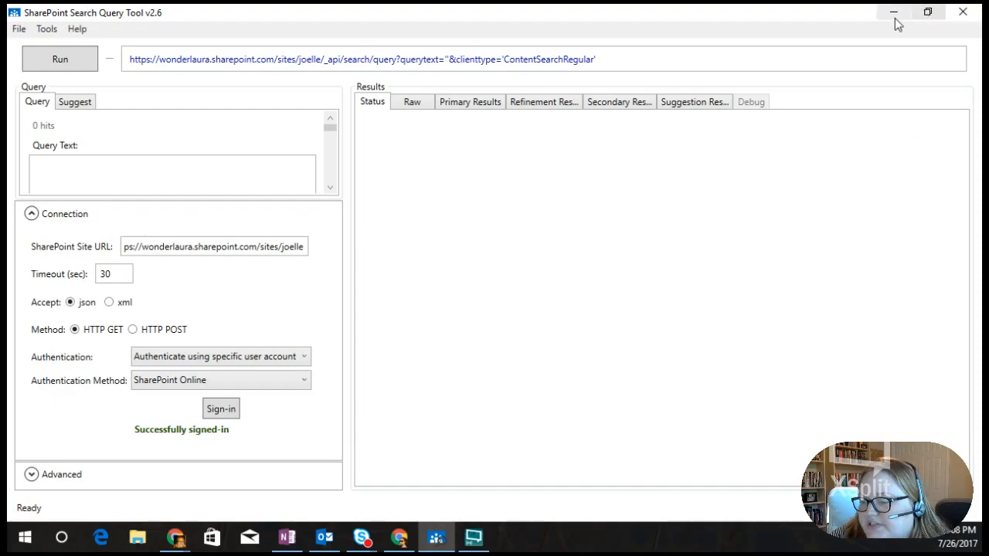
# Collapse the connection settings and look over the available query options
pyautogui.click(32, 214)
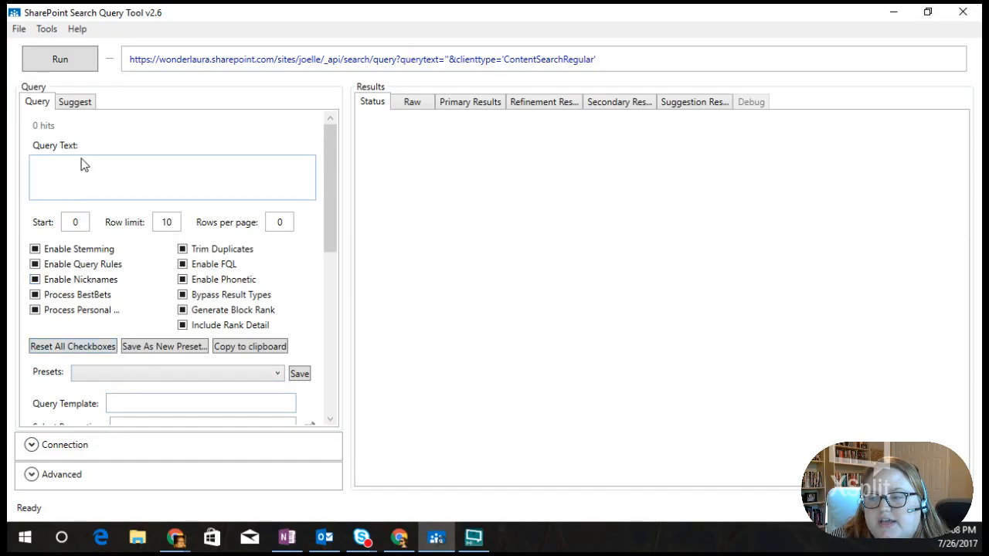
pyautogui.scroll(-1, 107, 191)
pyautogui.scroll(-3, 112, 302)
pyautogui.scroll(4, 115, 323)
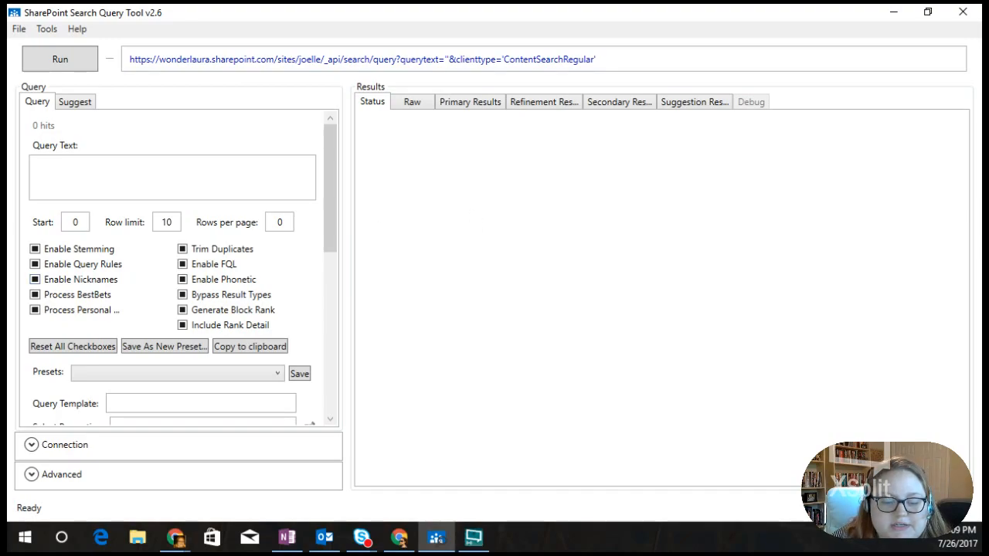
# Switch to the SharePoint site in Chrome and review all columns of the Team Projects list
pyautogui.hotkey('alt', 'Tab')
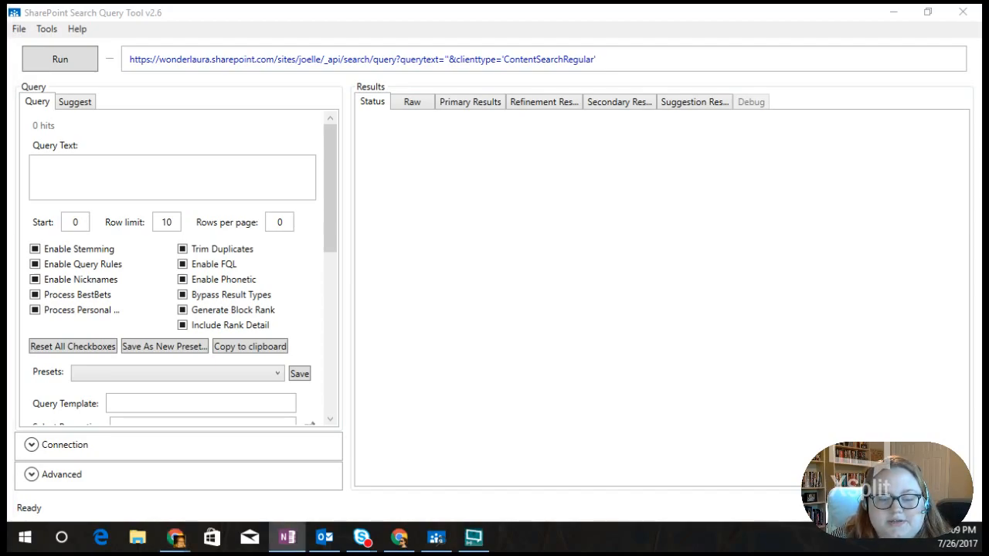
pyautogui.click(399, 536)
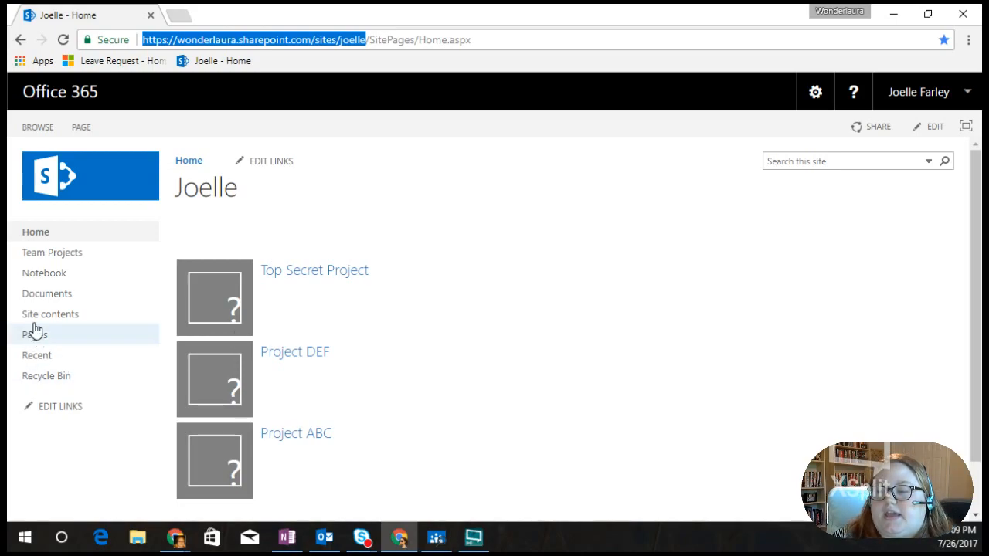
pyautogui.click(58, 253)
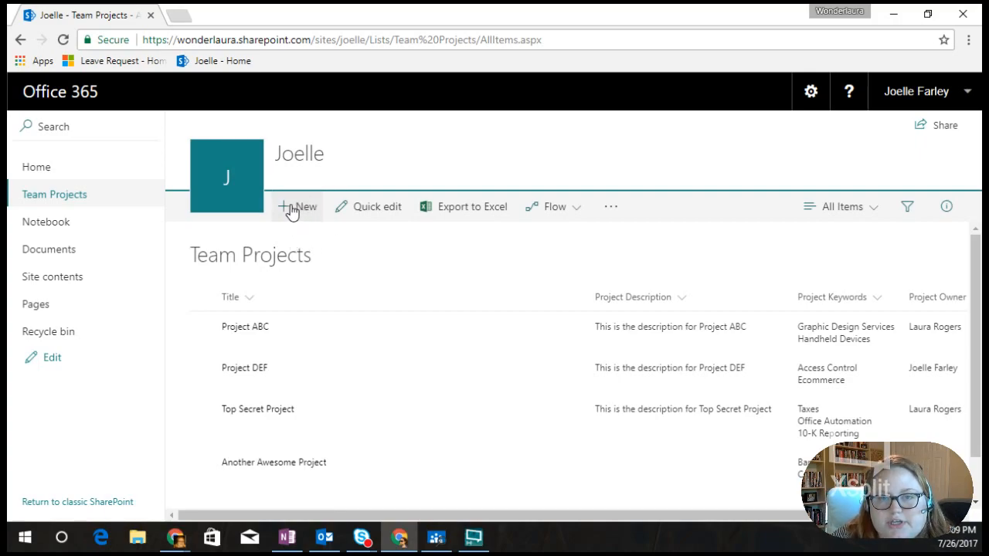
pyautogui.moveTo(424, 521); pyautogui.dragTo(576, 522)
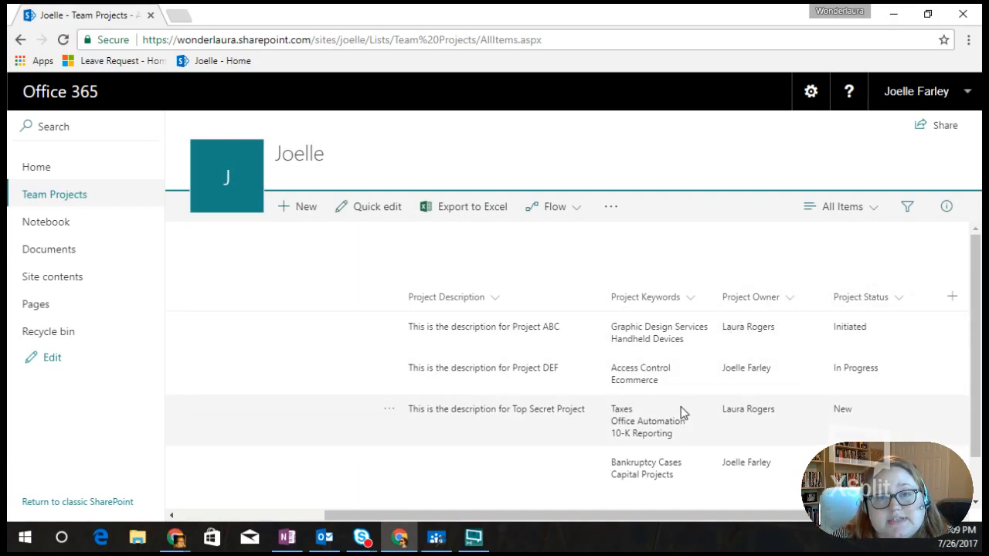
pyautogui.moveTo(640, 516); pyautogui.dragTo(440, 501)
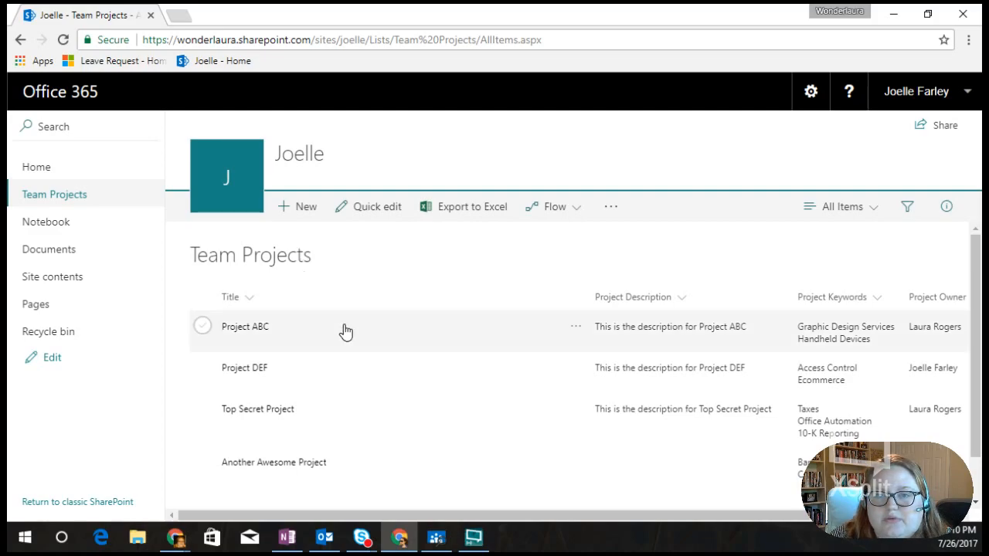
# Return to the site's home page and put it into edit mode
pyautogui.click(29, 169)
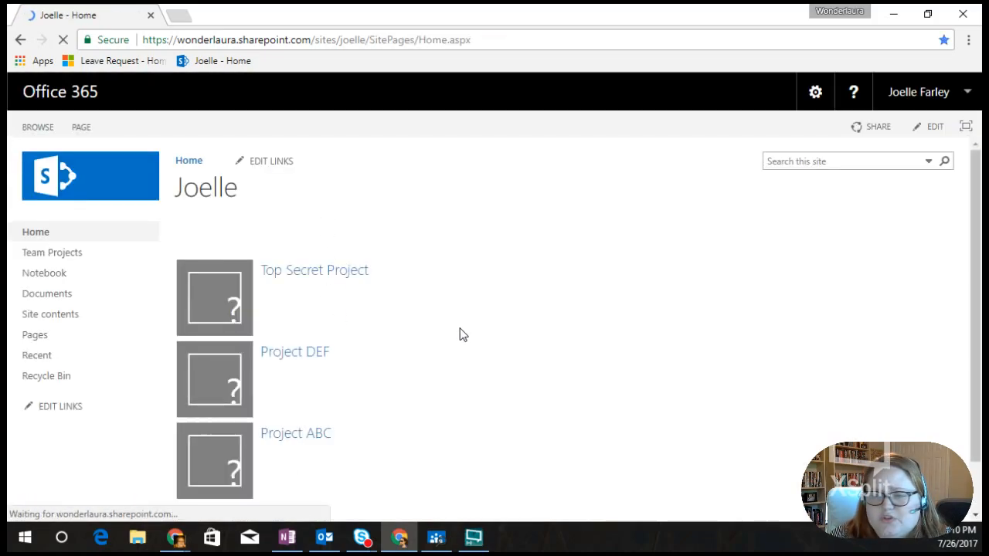
pyautogui.click(929, 129)
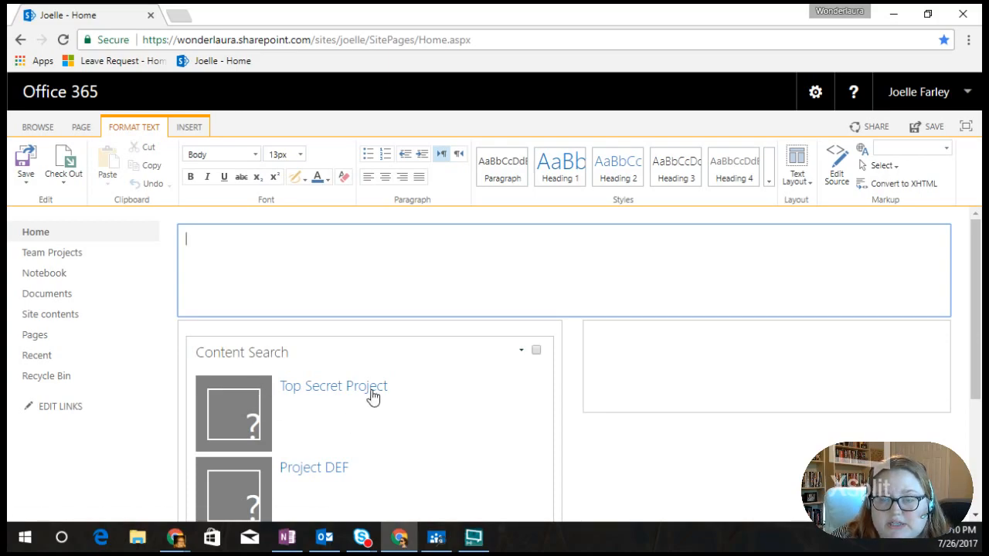
# Browse the web part gallery's Media and Content and Content Rollup categories, leaving without adding a part
pyautogui.click(194, 127)
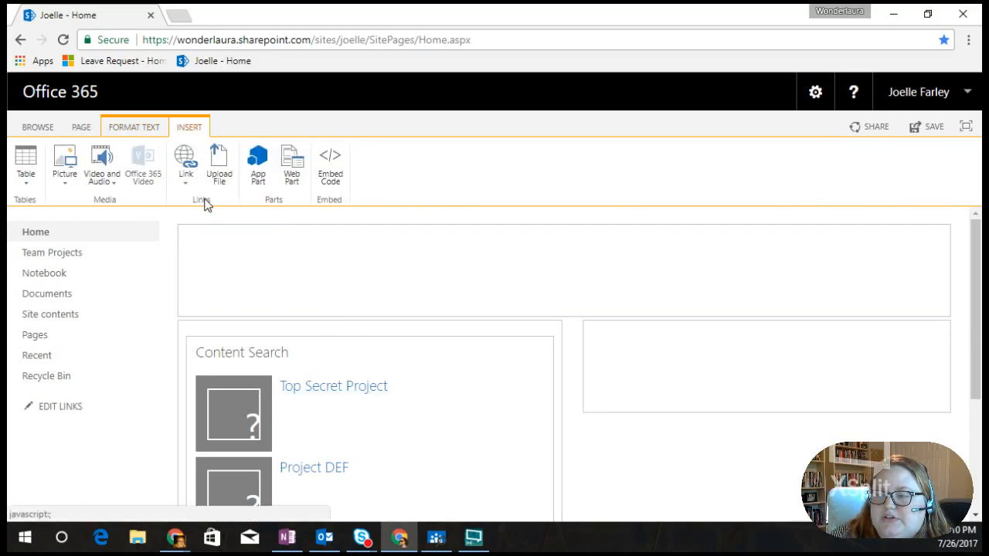
pyautogui.click(289, 179)
pyautogui.scroll(-2, 68, 274)
pyautogui.scroll(2, 67, 276)
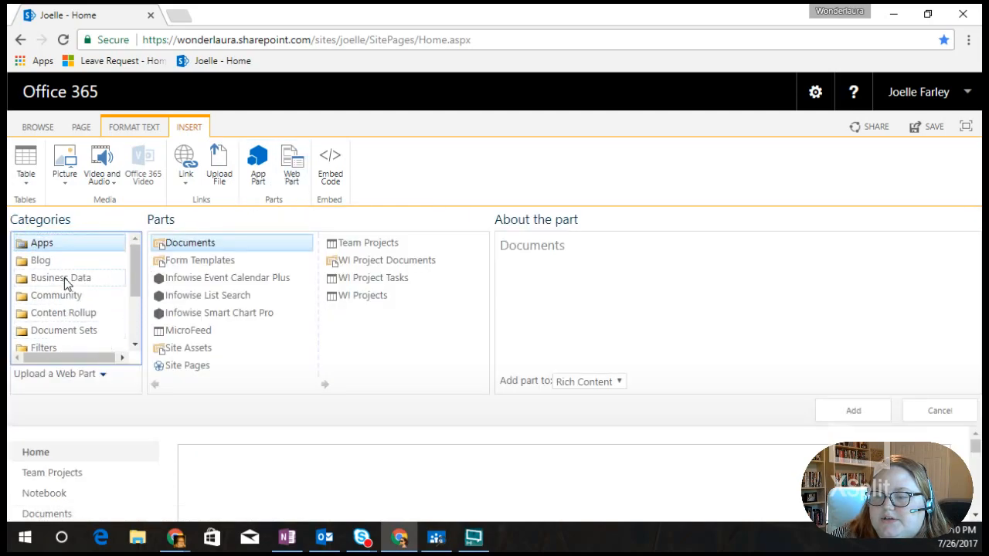
pyautogui.scroll(-2, 65, 298)
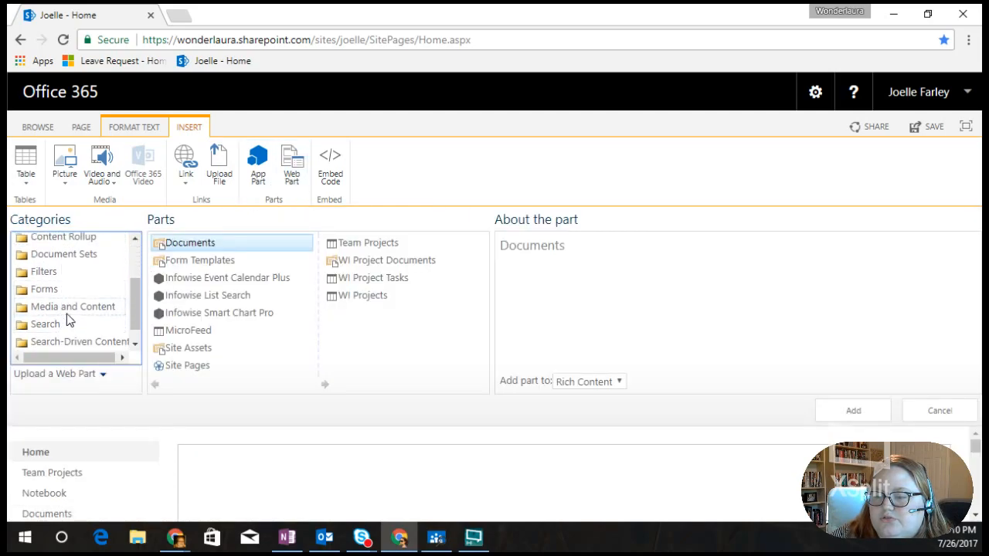
pyautogui.click(40, 308)
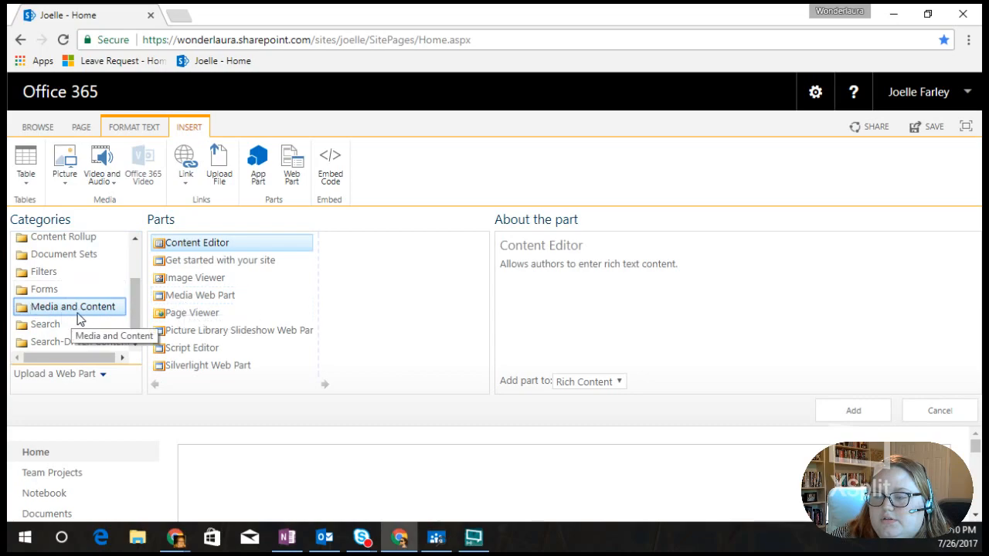
pyautogui.scroll(2, 62, 305)
pyautogui.click(66, 313)
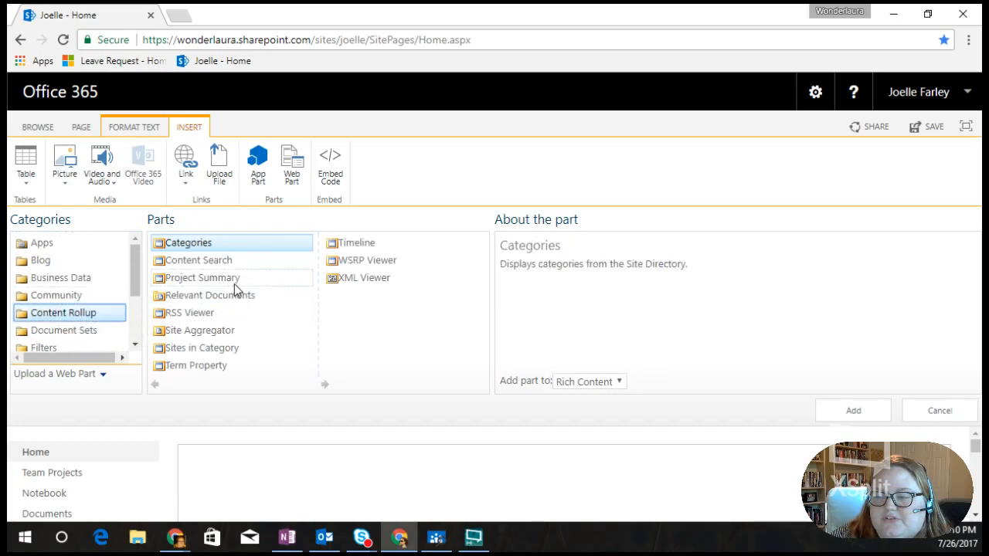
pyautogui.click(926, 410)
# Open the existing Content Search web part's properties and bring up its query builder
pyautogui.scroll(-2, 452, 265)
pyautogui.scroll(1, 554, 278)
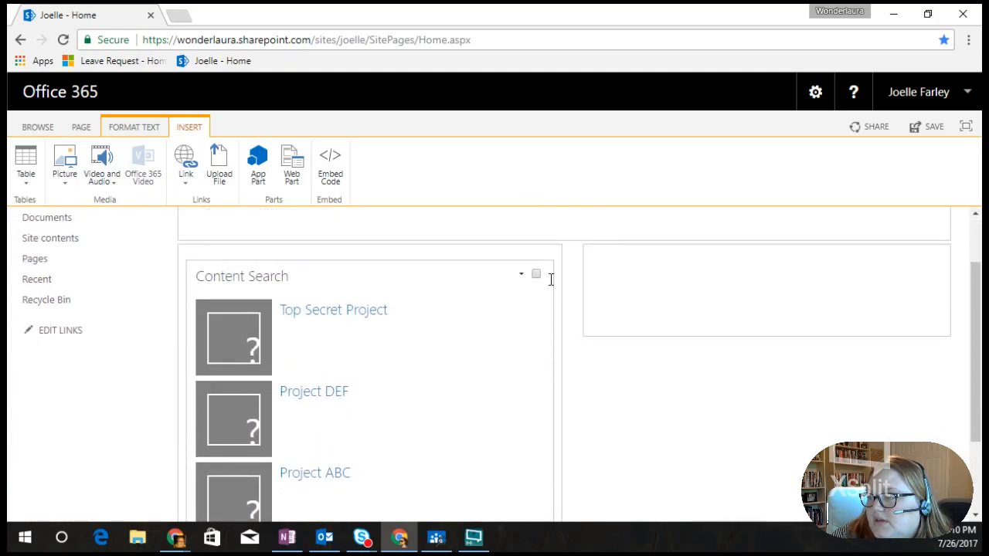
pyautogui.click(520, 276)
pyautogui.click(484, 345)
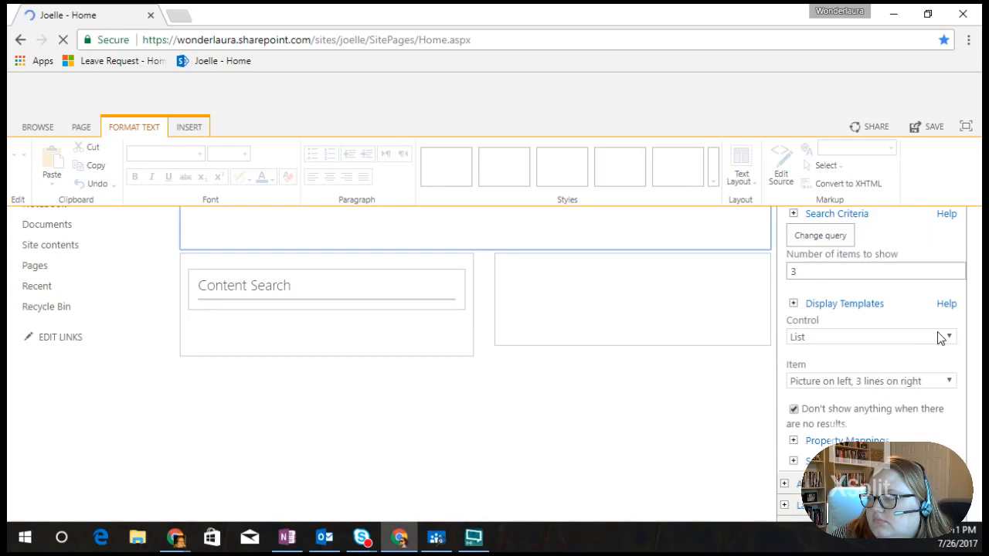
pyautogui.click(819, 235)
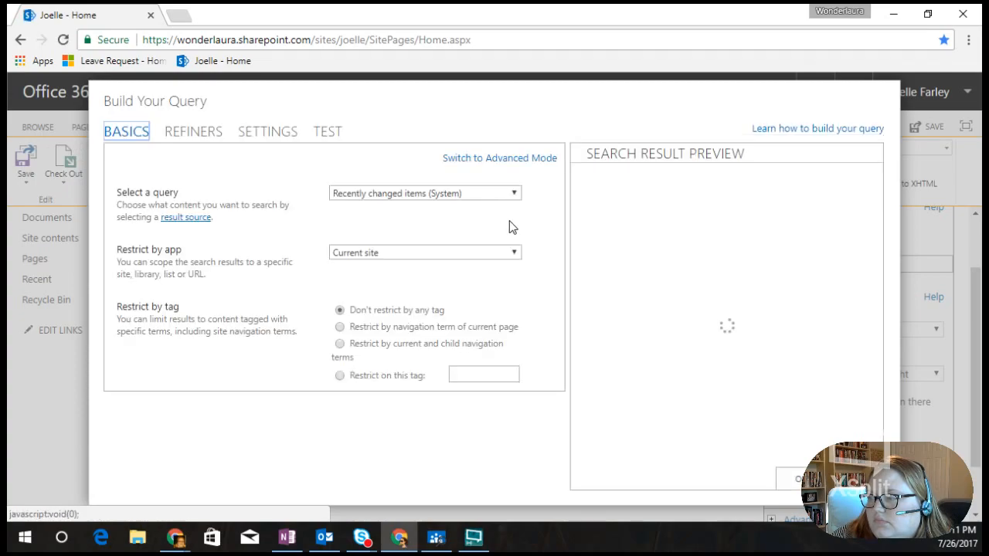
# Switch the query builder to advanced mode and clear the existing query text
pyautogui.click(488, 162)
pyautogui.moveTo(335, 366); pyautogui.dragTo(170, 365)
pyautogui.click(293, 384)
pyautogui.hotkey('ctrl', 'a')
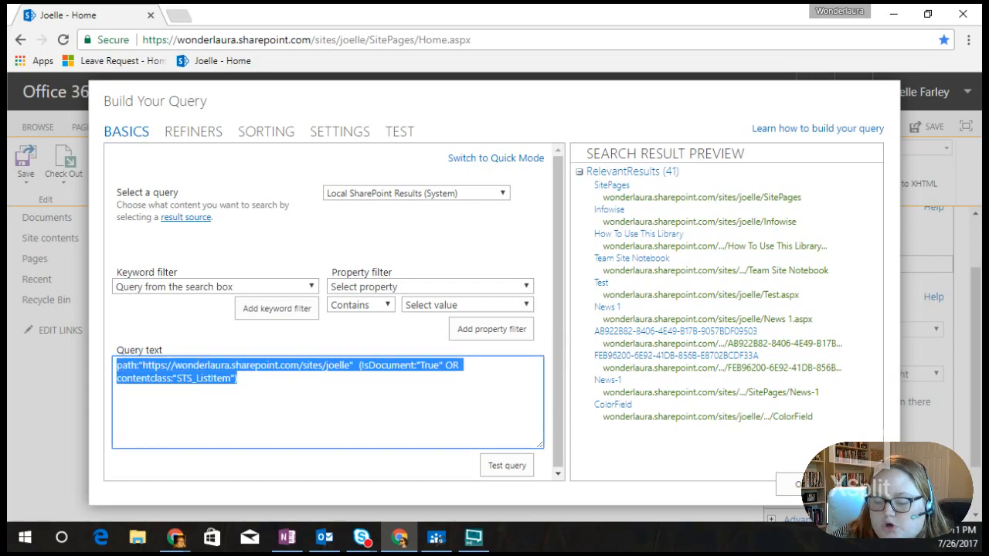
pyautogui.press('Delete')
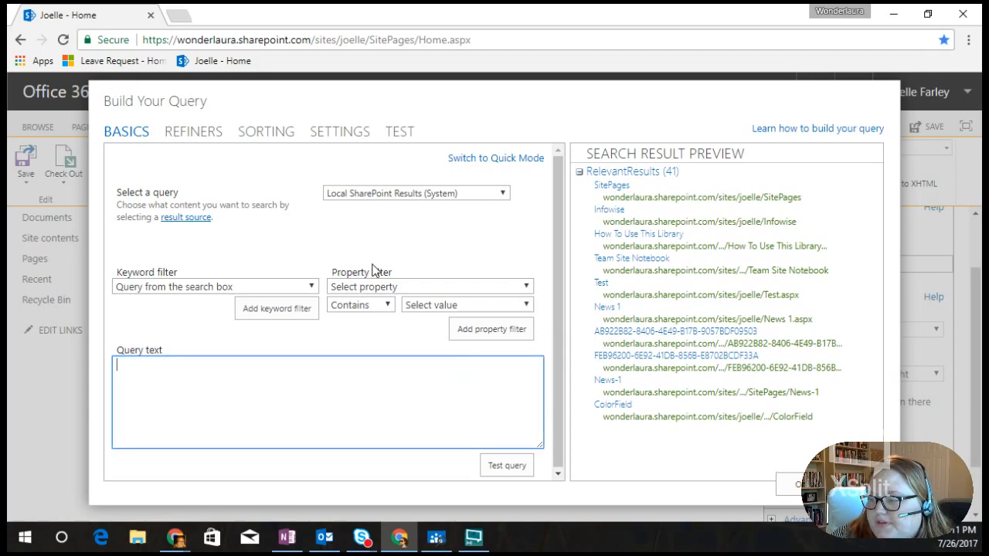
# Add a property filter for ContentType containing Team Project to the query text and test the query
pyautogui.click(365, 291)
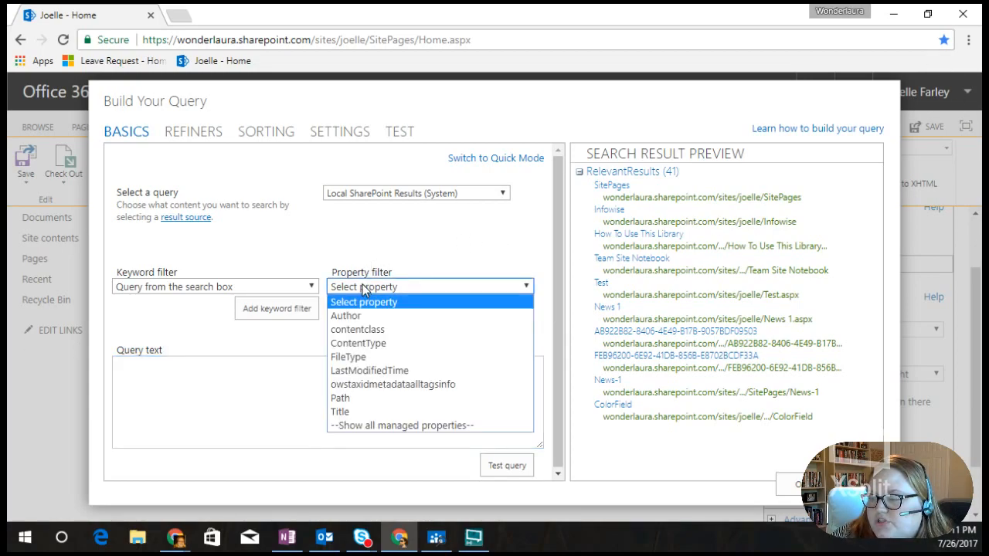
pyautogui.click(372, 342)
pyautogui.click(442, 307)
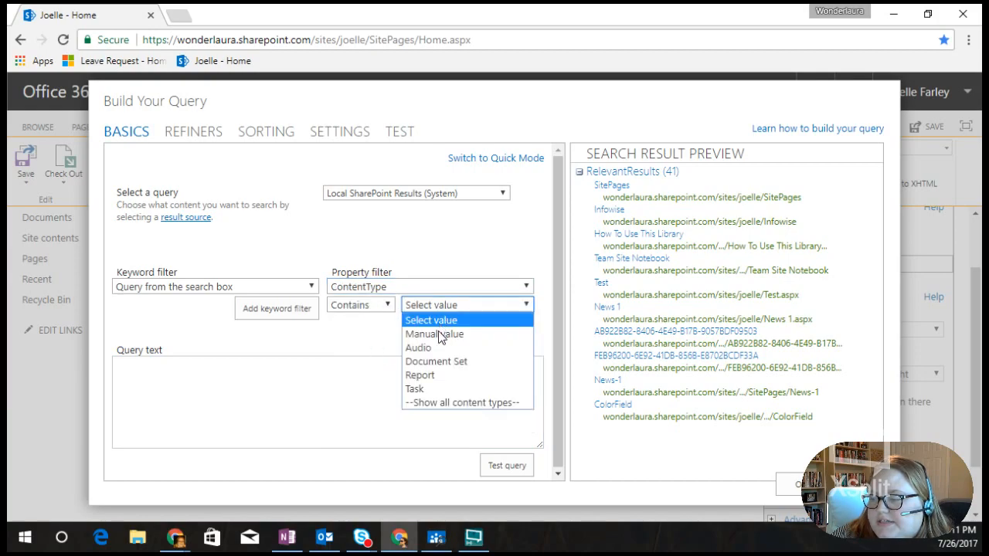
pyautogui.click(437, 403)
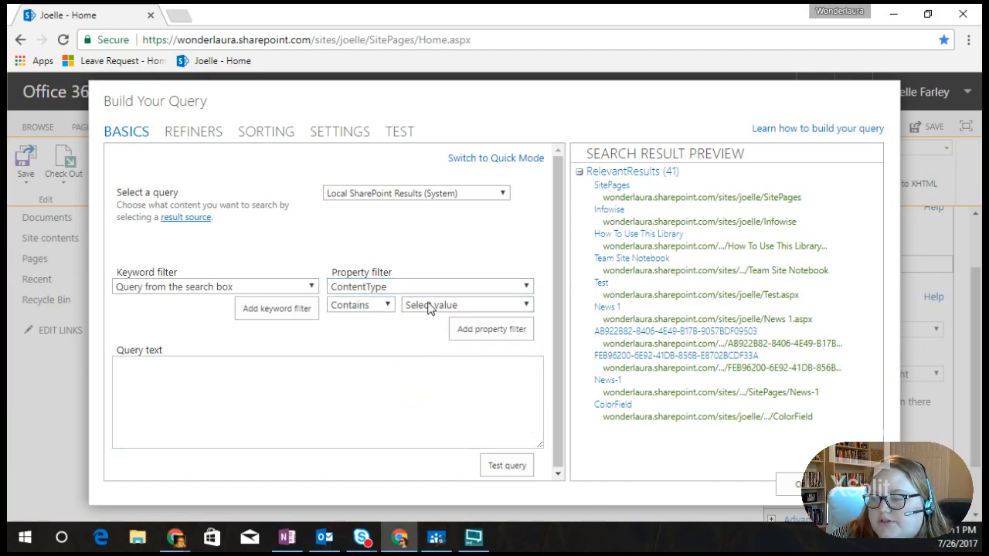
pyautogui.click(430, 307)
pyautogui.scroll(-8, 439, 165)
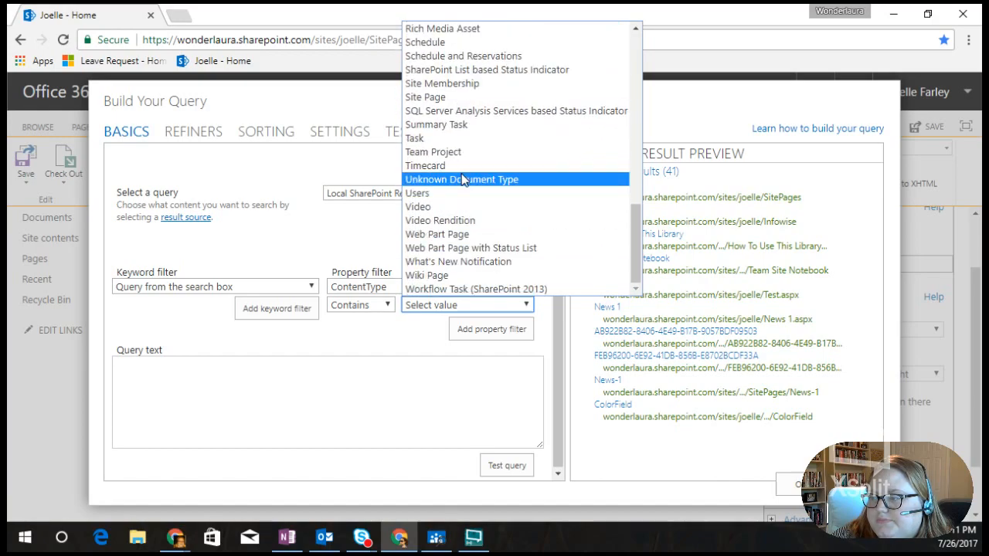
pyautogui.click(463, 158)
pyautogui.click(483, 327)
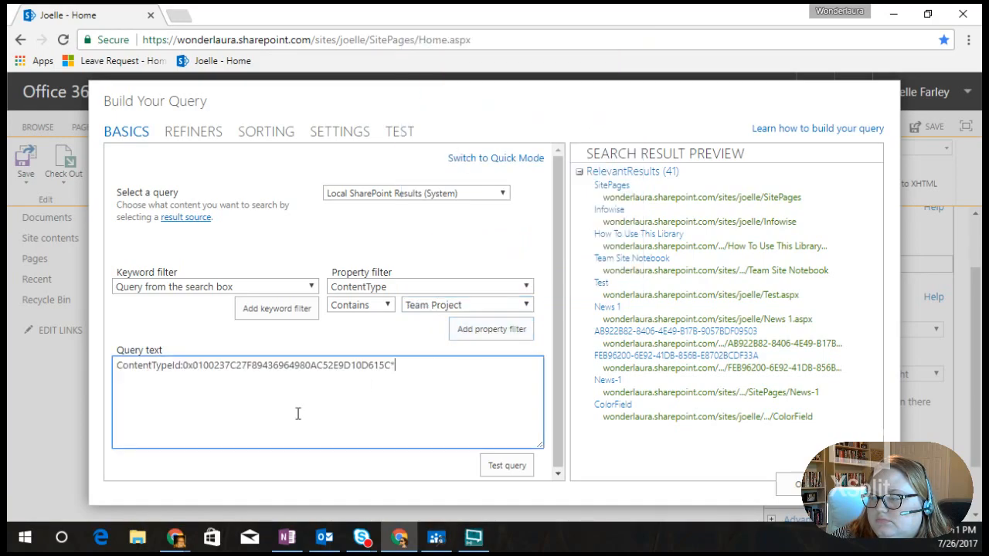
pyautogui.click(498, 467)
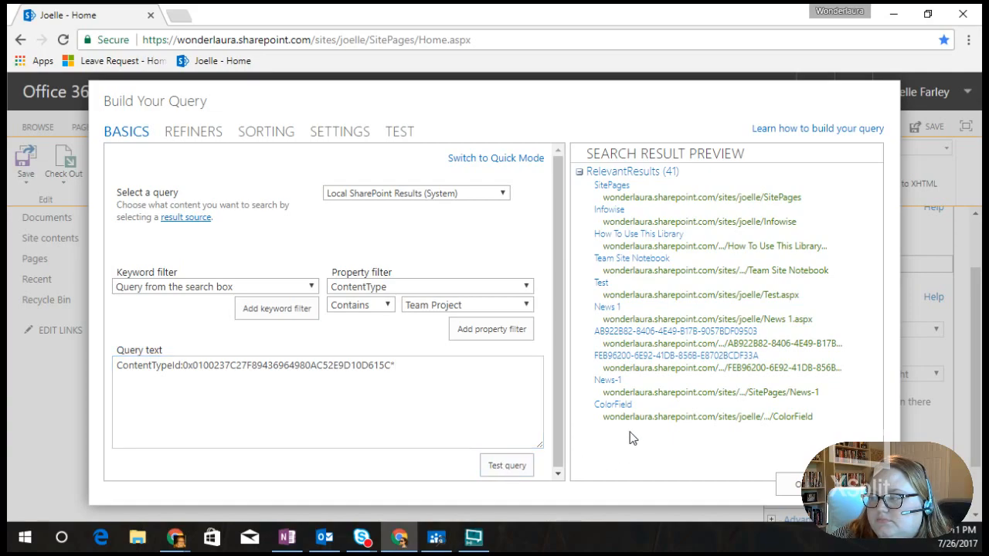
pyautogui.click(508, 466)
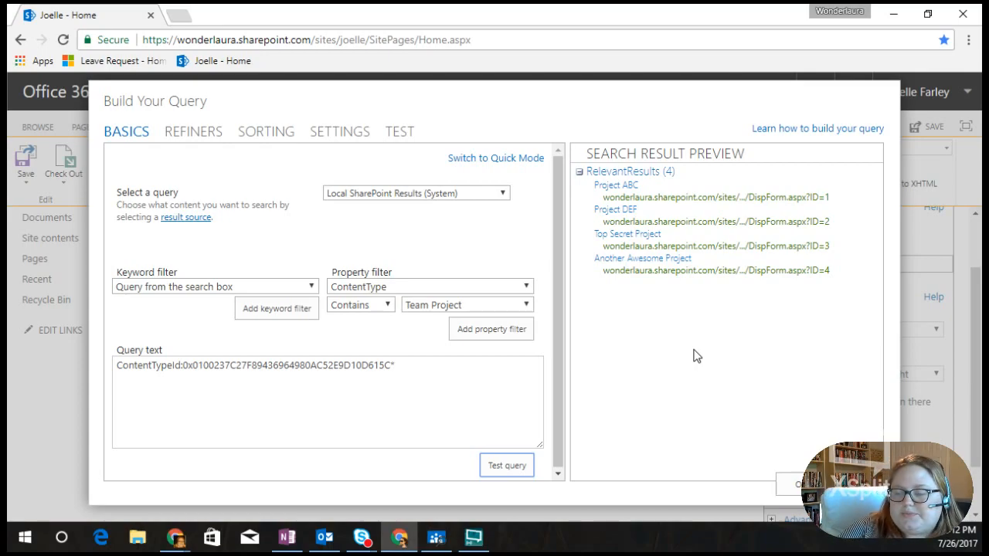
# Copy the complete ContentTypeId query text from the Content Search query builder
pyautogui.click(436, 537)
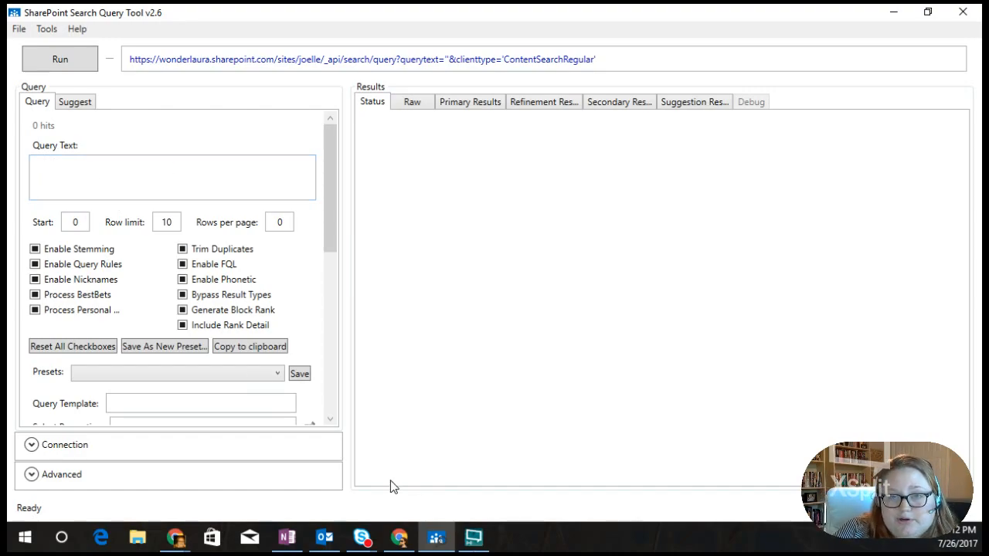
pyautogui.click(399, 539)
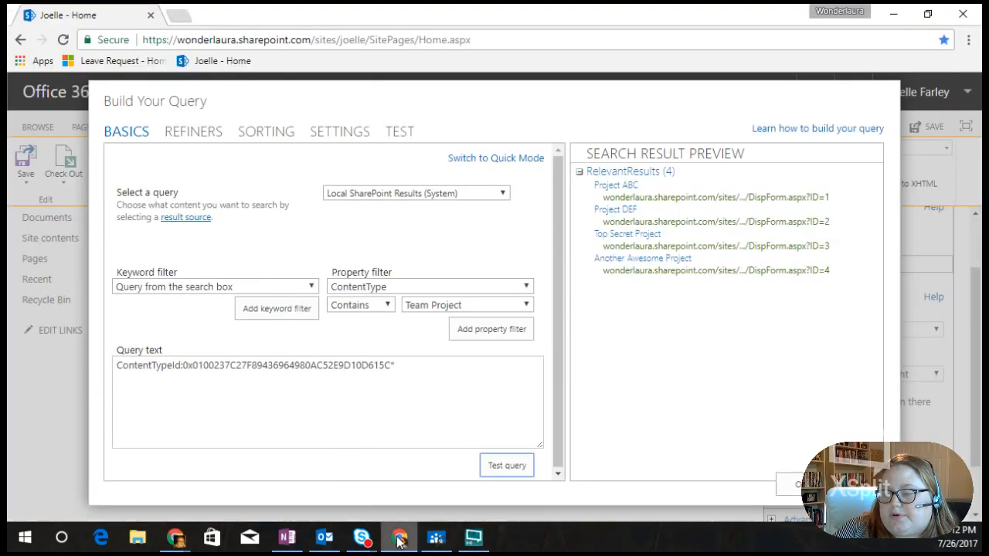
pyautogui.click(360, 369)
pyautogui.hotkey('ctrl', 'a')
pyautogui.rightClick(168, 361)
pyautogui.click(220, 183)
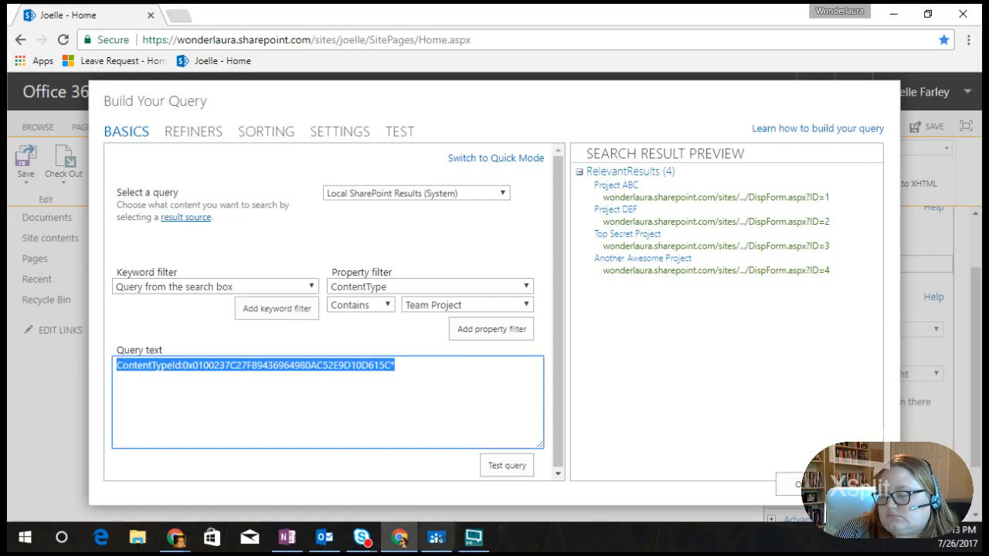
# Switch to the SharePoint Search Query Tool, paste the copied ContentTypeId query as the query text, and run it
pyautogui.click(473, 536)
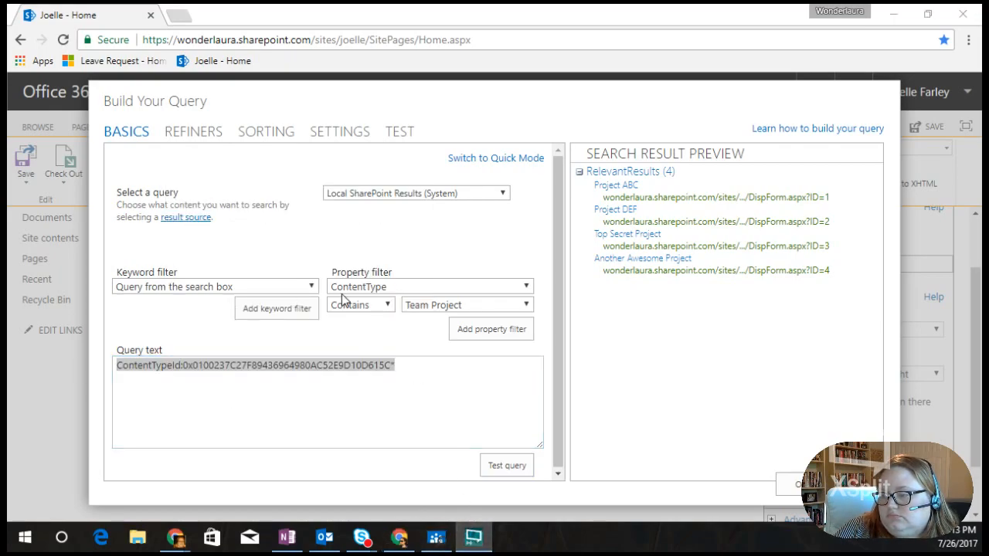
pyautogui.click(436, 537)
pyautogui.click(128, 172)
pyautogui.rightClick(128, 166)
pyautogui.click(196, 214)
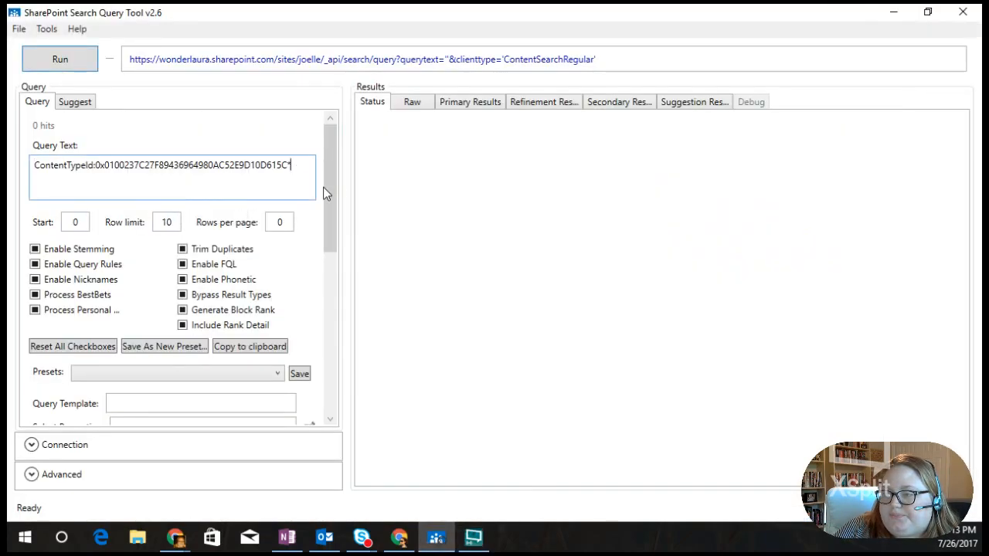
pyautogui.click(54, 63)
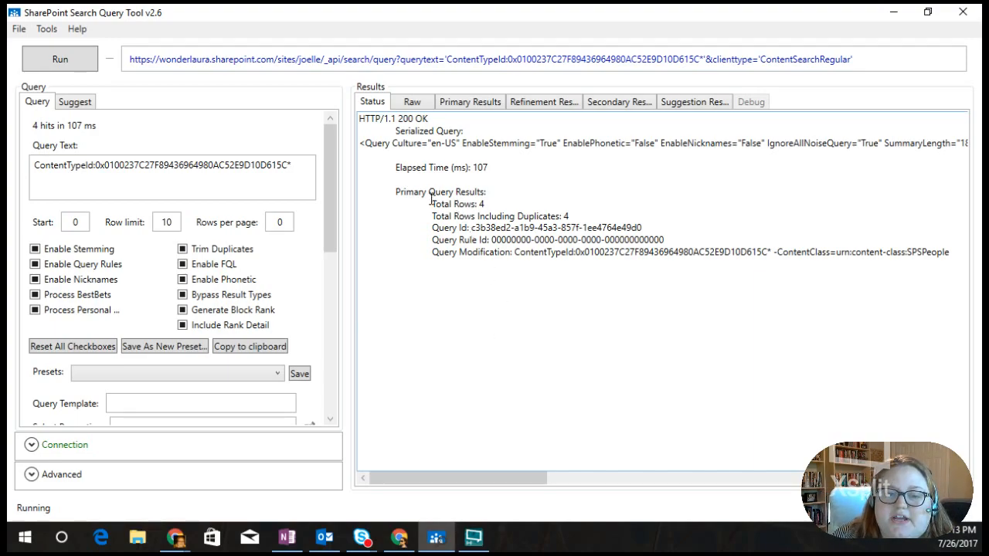
# Examine the query's total row count in the status results, and look through the raw request and response
pyautogui.moveTo(431, 204); pyautogui.dragTo(485, 204)
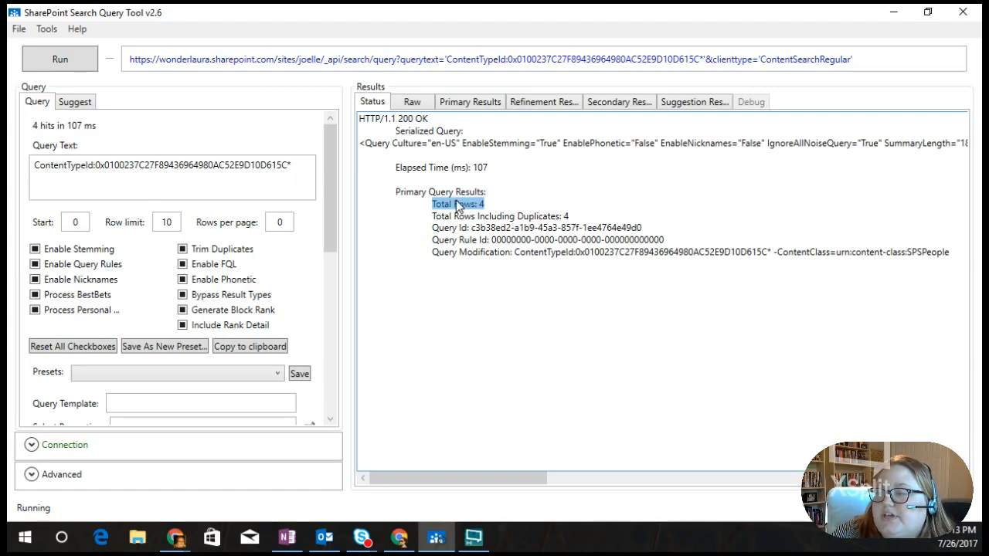
pyautogui.click(410, 104)
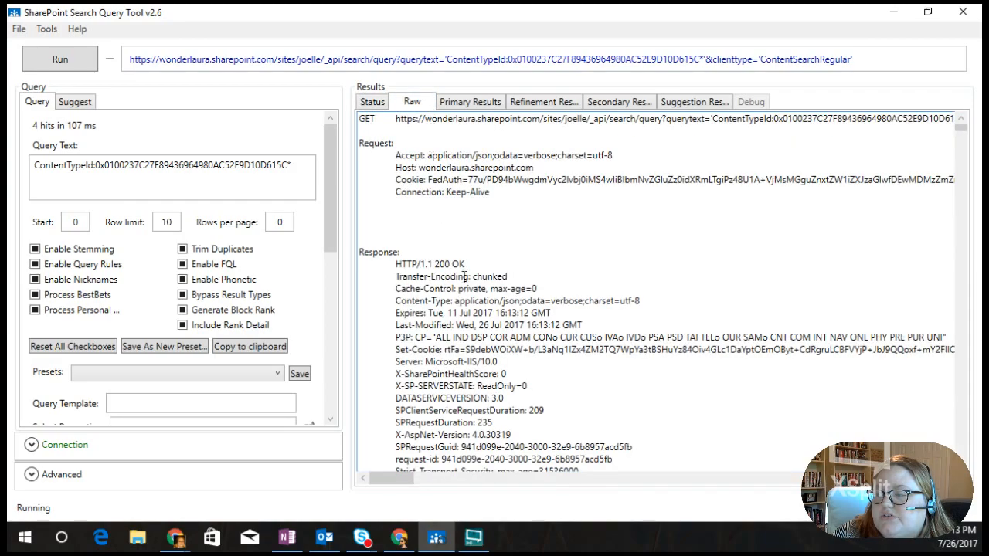
pyautogui.scroll(-2, 465, 276)
pyautogui.scroll(-10, 518, 297)
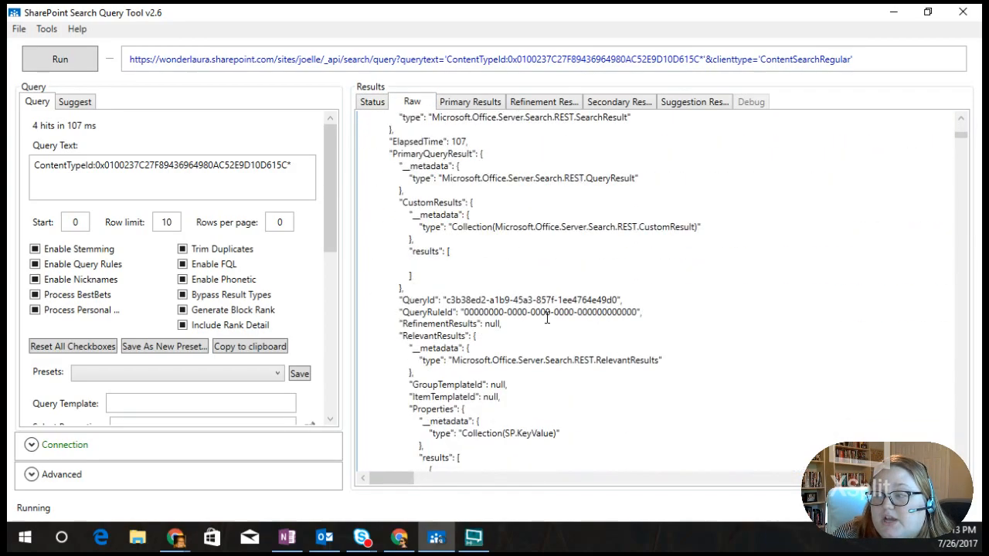
pyautogui.scroll(12, 585, 331)
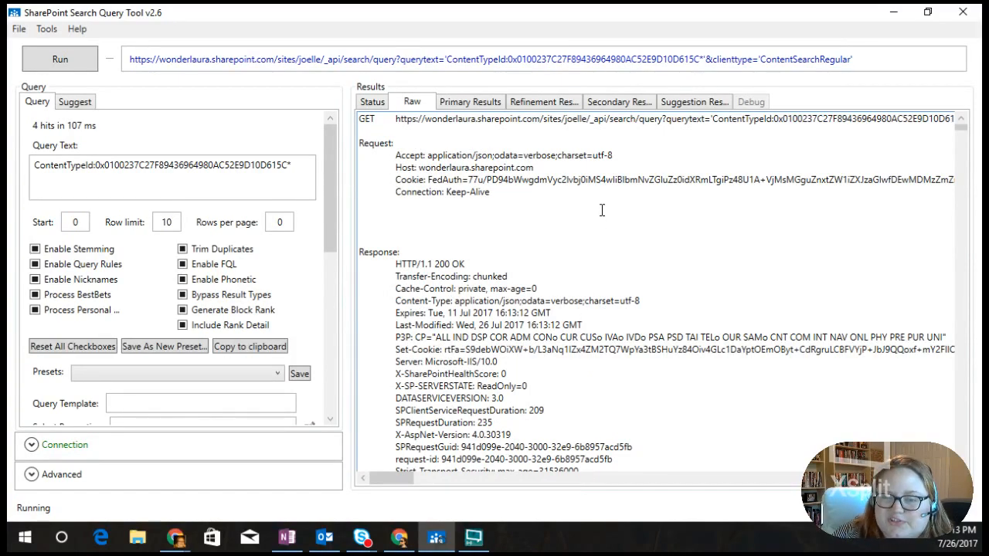
# Expand Project ABC in the primary results and review its returned properties through to the end of the list
pyautogui.click(469, 103)
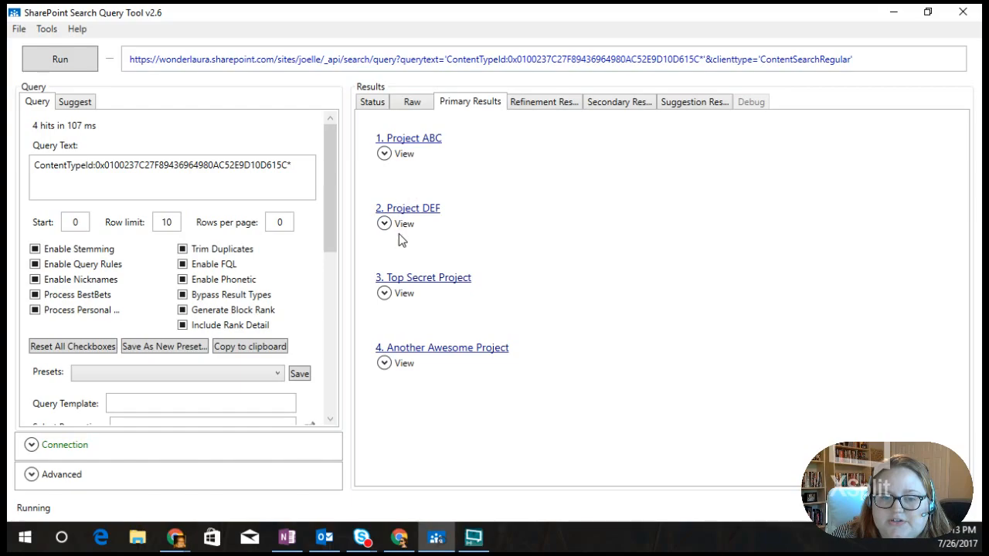
pyautogui.click(383, 154)
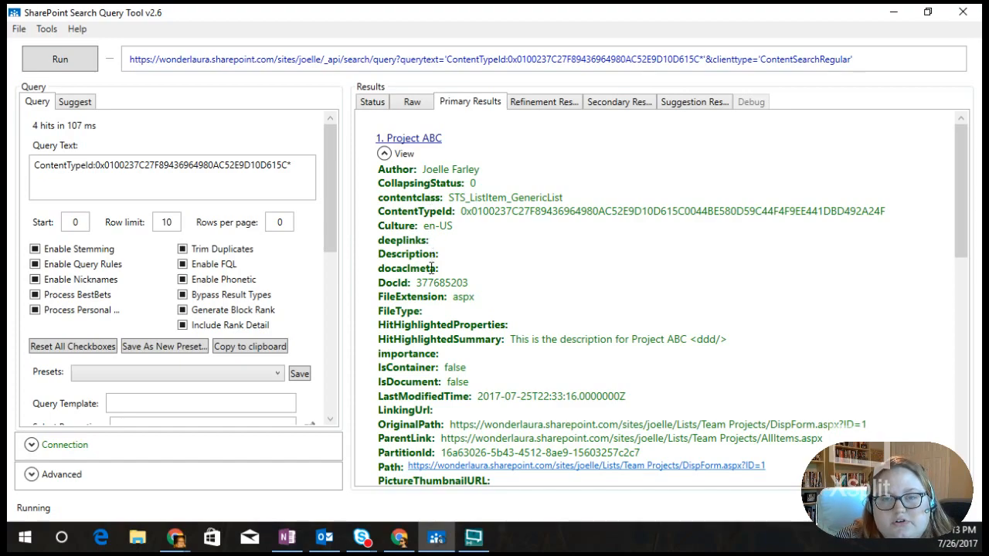
pyautogui.scroll(-1, 434, 309)
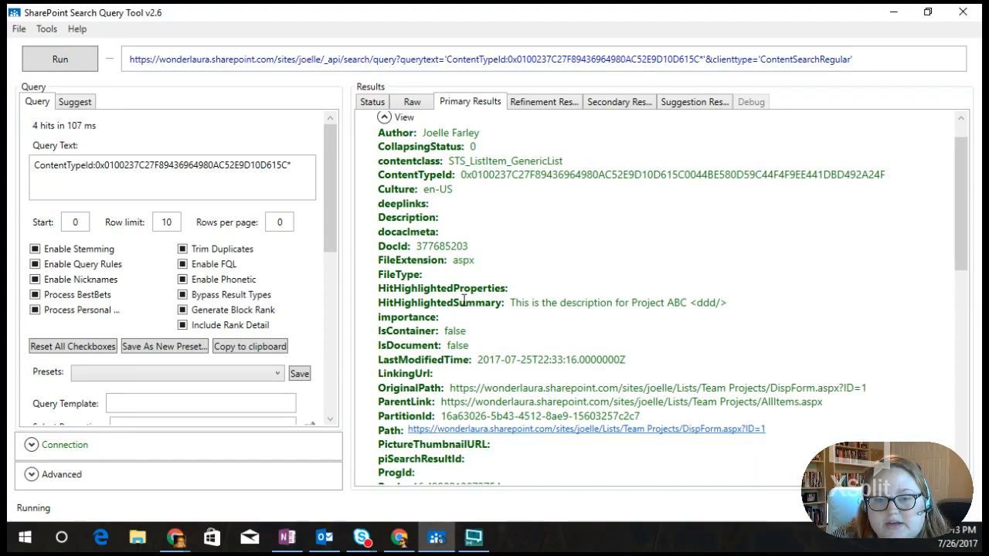
pyautogui.scroll(1, 463, 300)
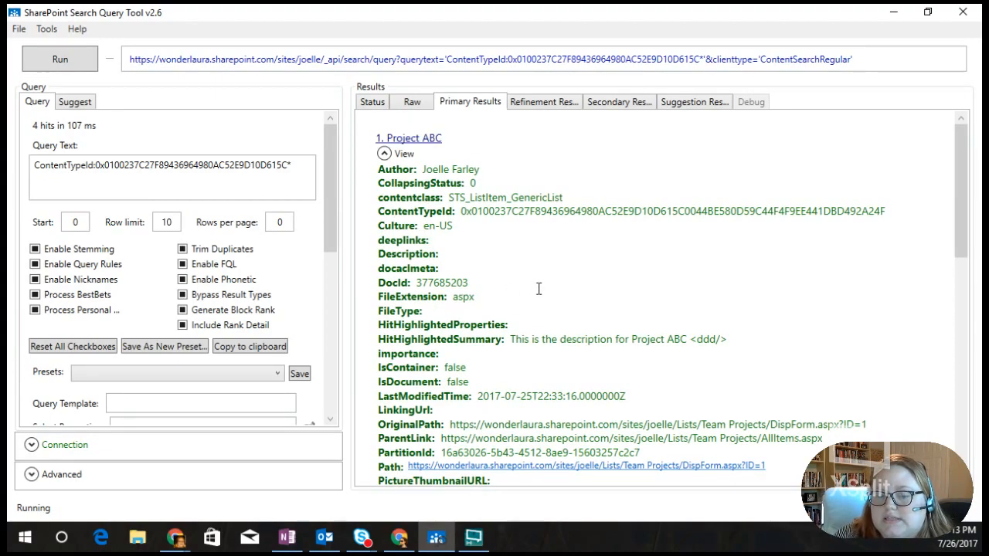
pyautogui.scroll(-2, 538, 289)
pyautogui.scroll(-10, 538, 289)
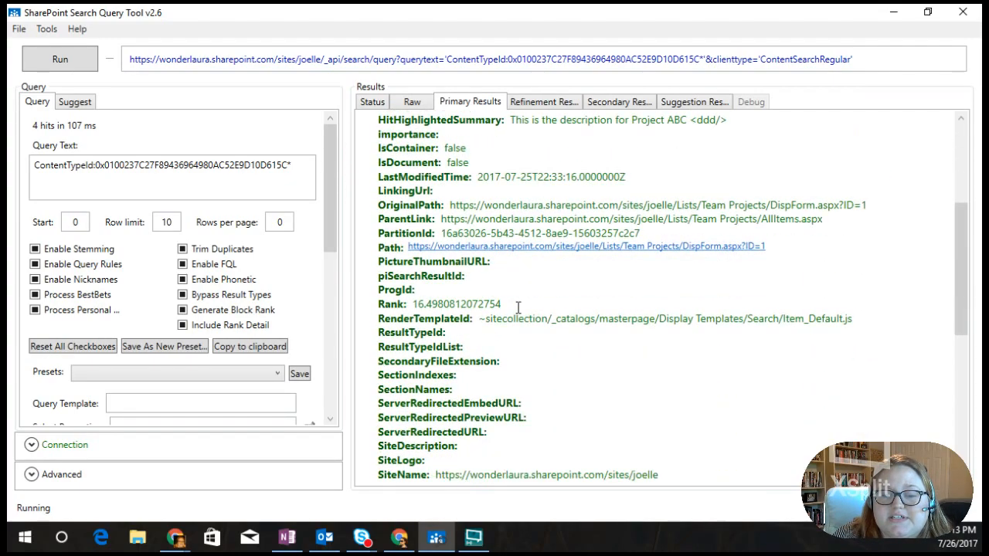
pyautogui.scroll(9, 517, 307)
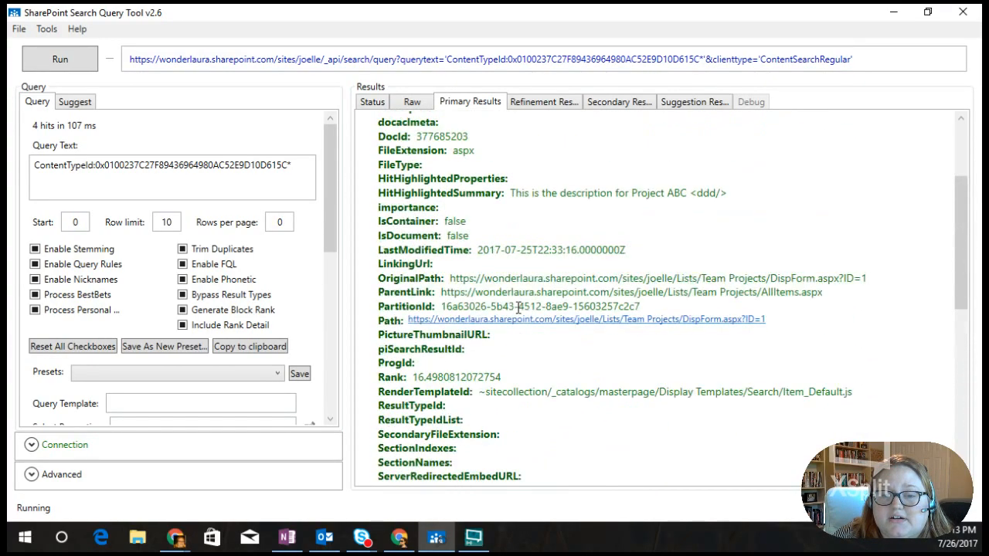
pyautogui.scroll(-8, 518, 307)
pyautogui.scroll(-2, 517, 307)
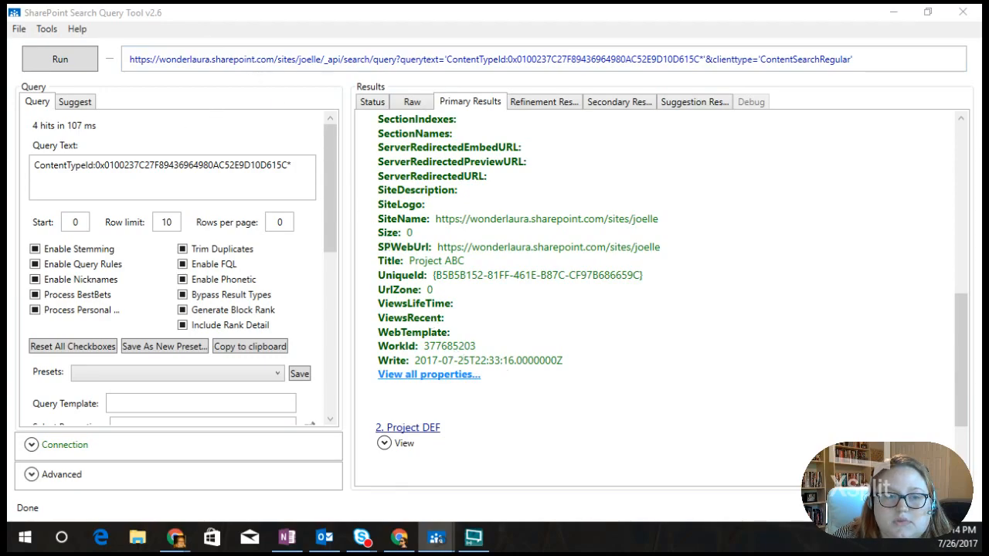
# View all properties of the Project ABC item and examine its managed properties, including the project description, owner, status and keywords
pyautogui.moveTo(711, 103); pyautogui.dragTo(714, 27)
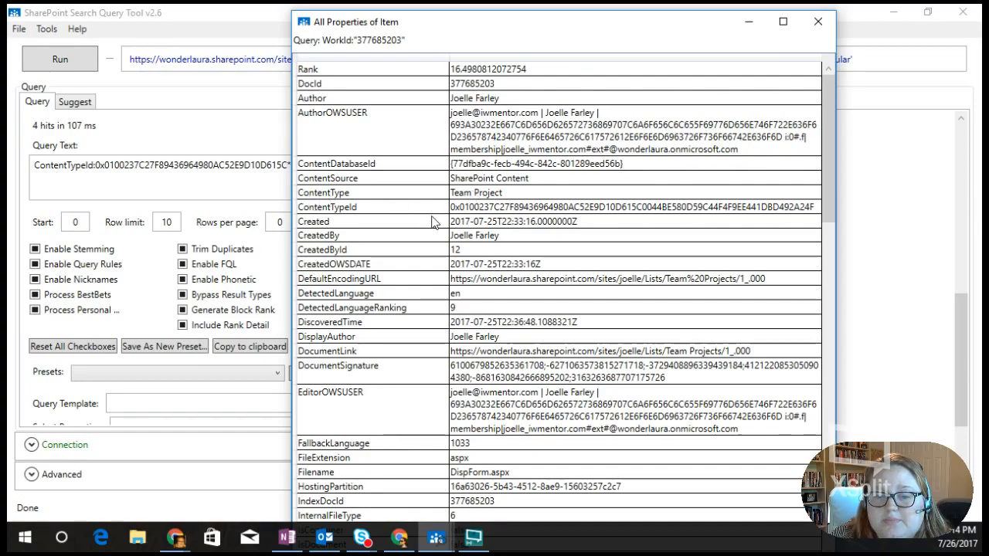
pyautogui.scroll(-1, 386, 224)
pyautogui.scroll(-2, 430, 195)
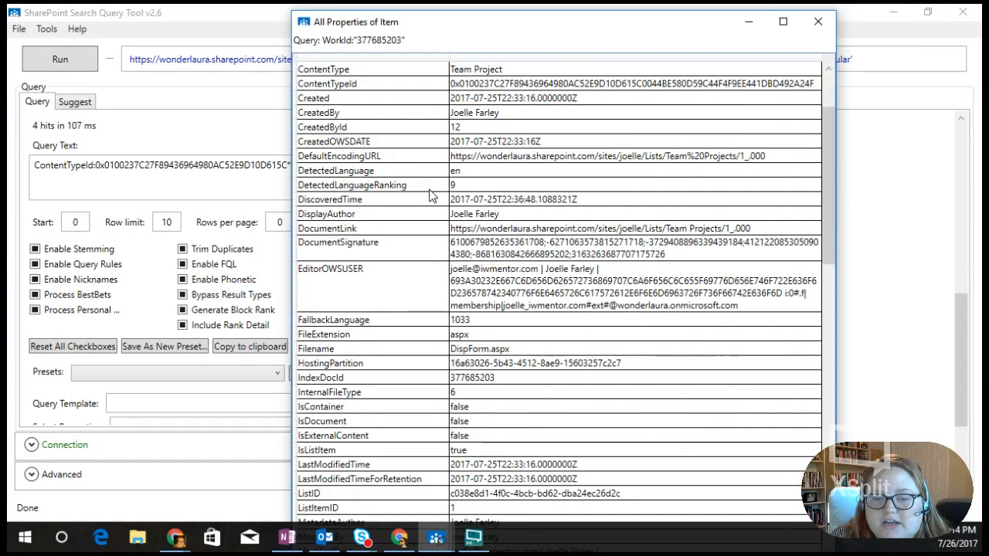
pyautogui.scroll(-4, 408, 246)
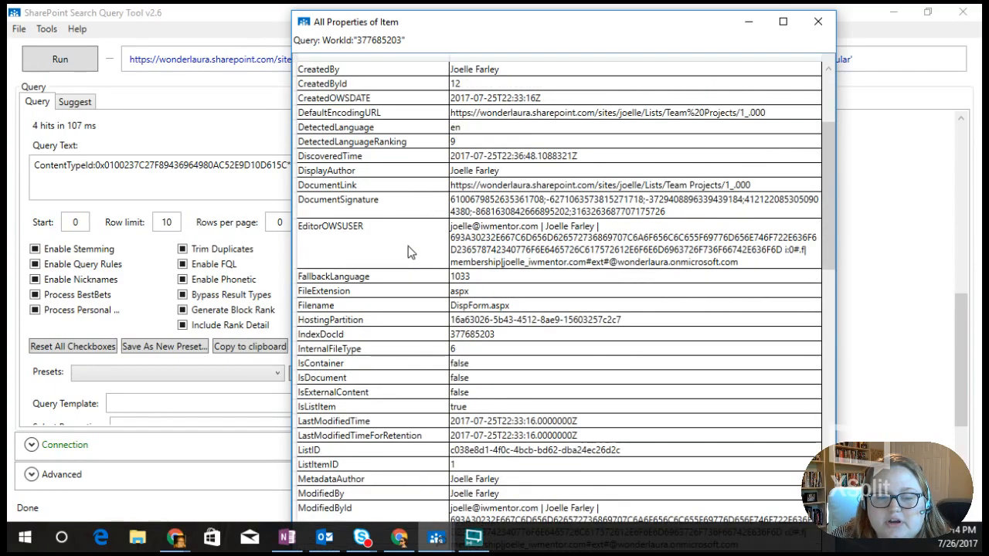
pyautogui.scroll(-3, 408, 245)
pyautogui.scroll(-15, 409, 252)
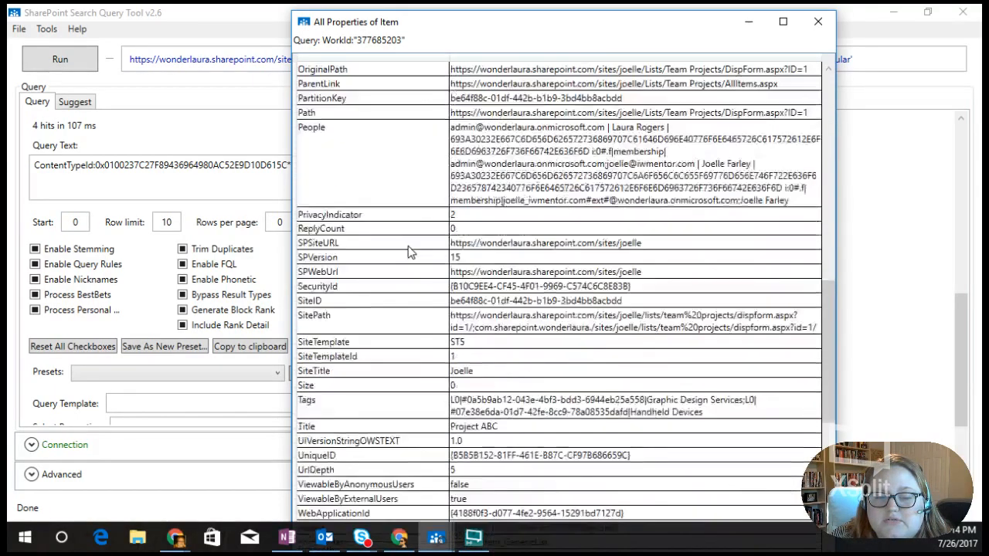
pyautogui.scroll(-5, 408, 246)
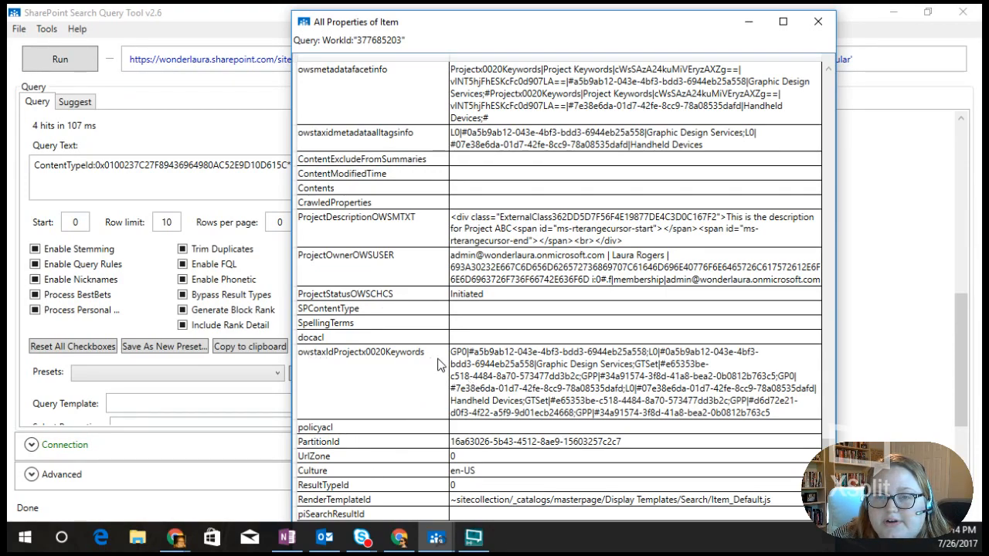
pyautogui.scroll(2, 548, 393)
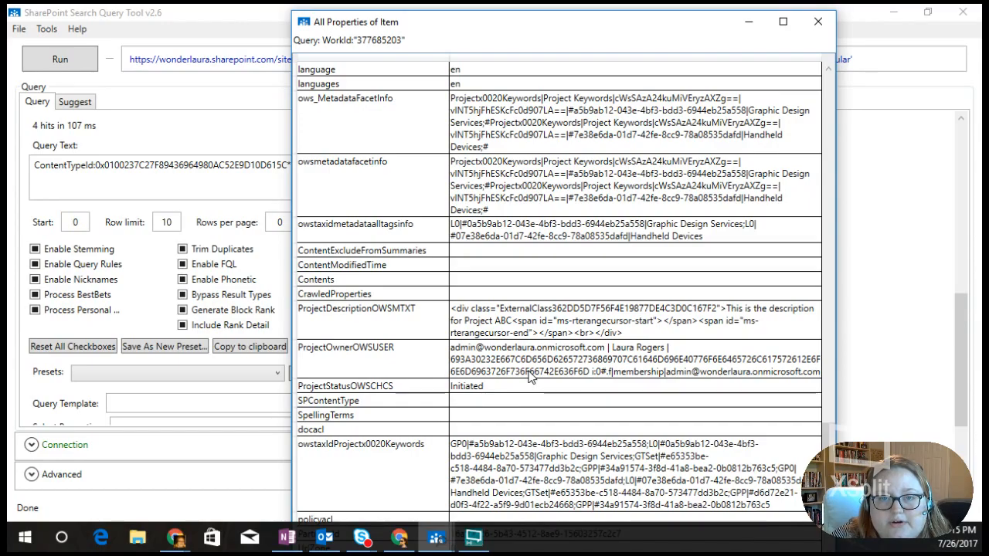
pyautogui.scroll(-2, 561, 402)
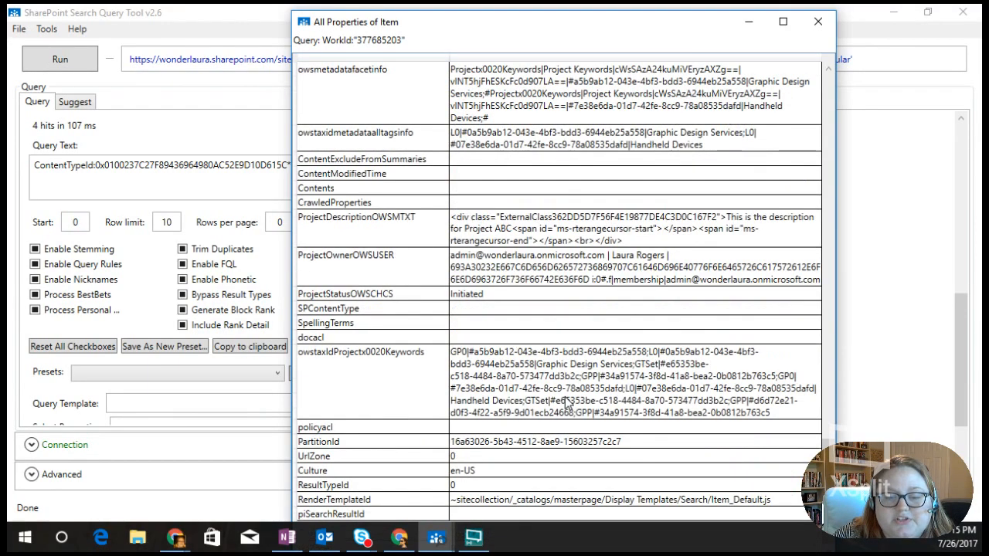
pyautogui.scroll(5, 565, 402)
pyautogui.scroll(15, 565, 396)
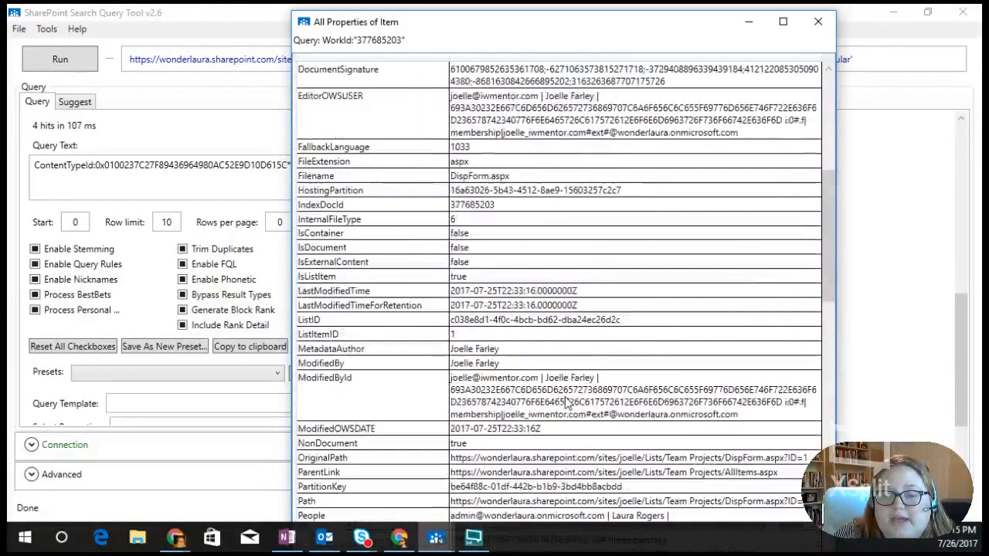
pyautogui.scroll(5, 566, 402)
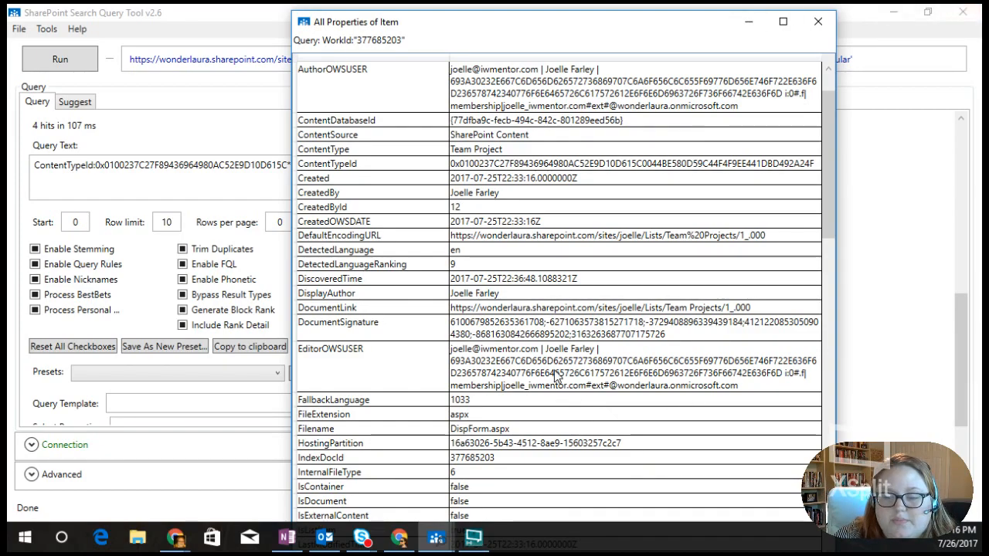
# Look through the Project ABC item's full property list down to its metadata and custom project properties
pyautogui.scroll(-6, 558, 363)
pyautogui.scroll(-5, 553, 340)
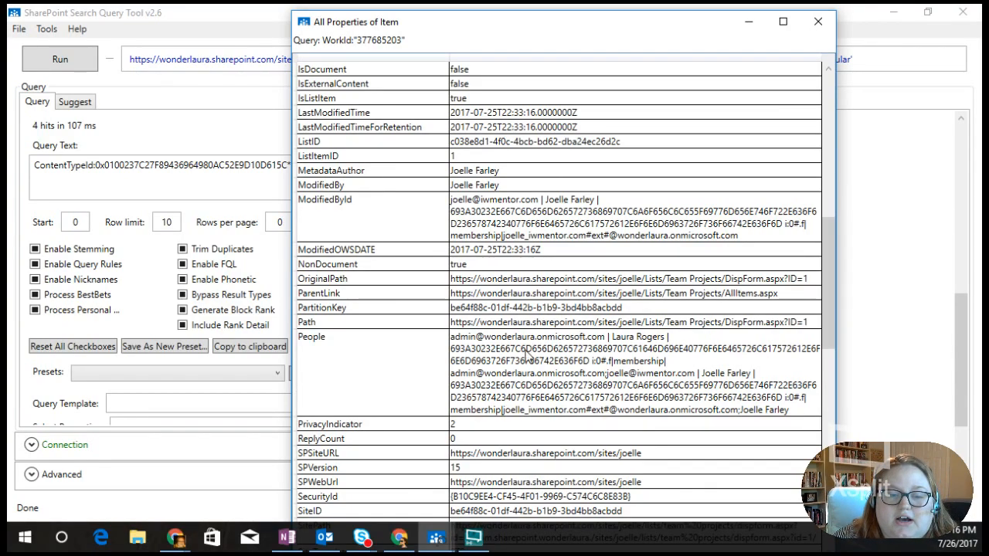
pyautogui.scroll(-12, 553, 340)
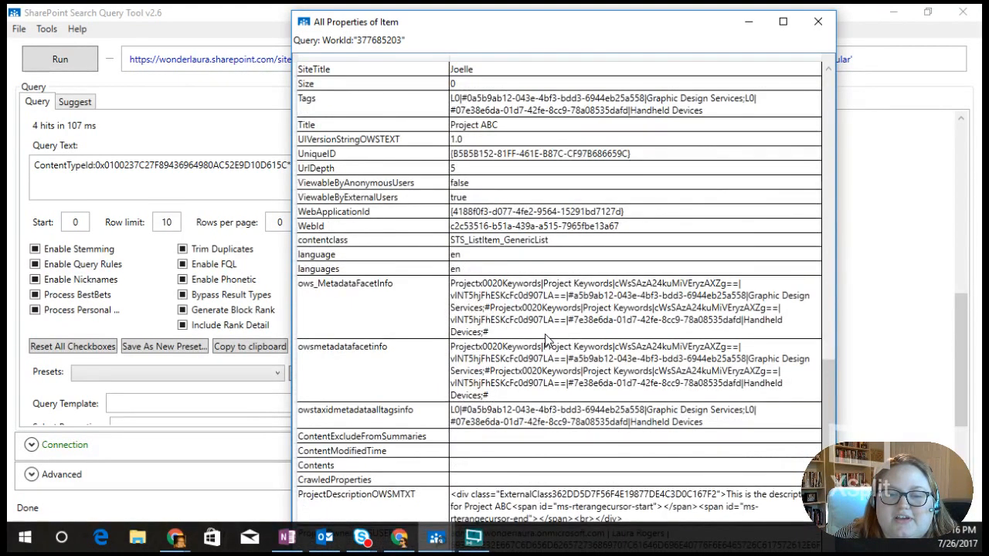
pyautogui.scroll(-2, 389, 313)
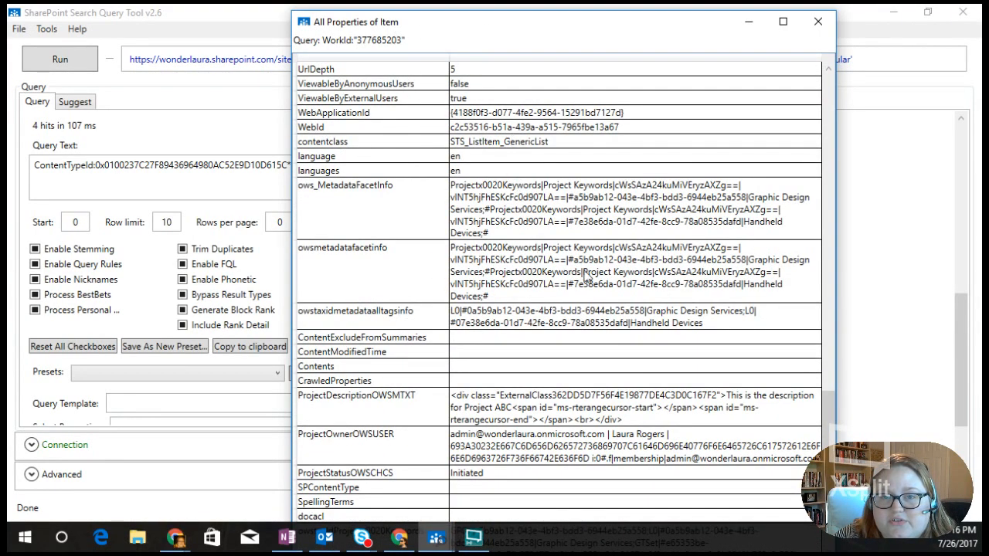
# Examine the owsmetadatafacetinfo entry and the project description, owner, status and keywords properties, and close the item's property list
pyautogui.click(487, 265)
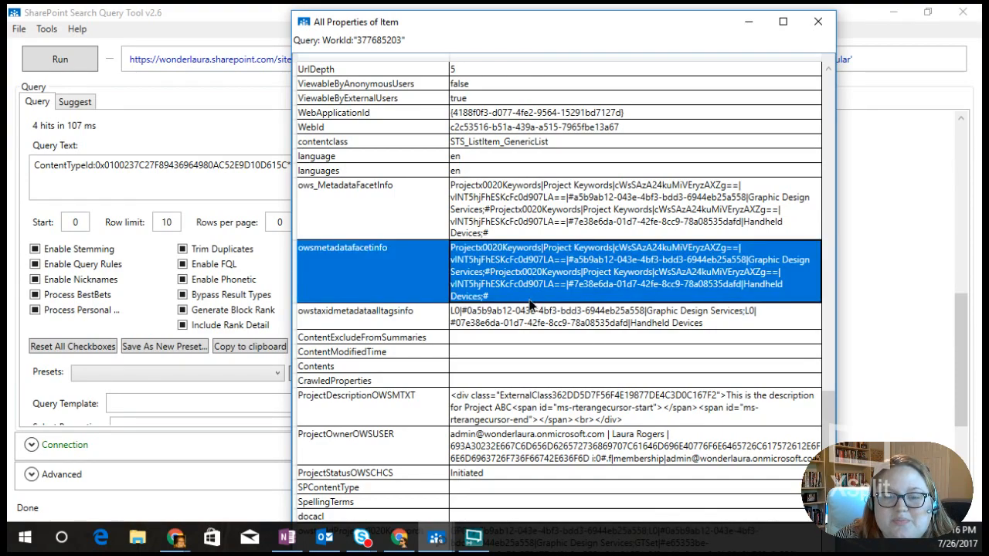
pyautogui.click(537, 329)
pyautogui.click(539, 367)
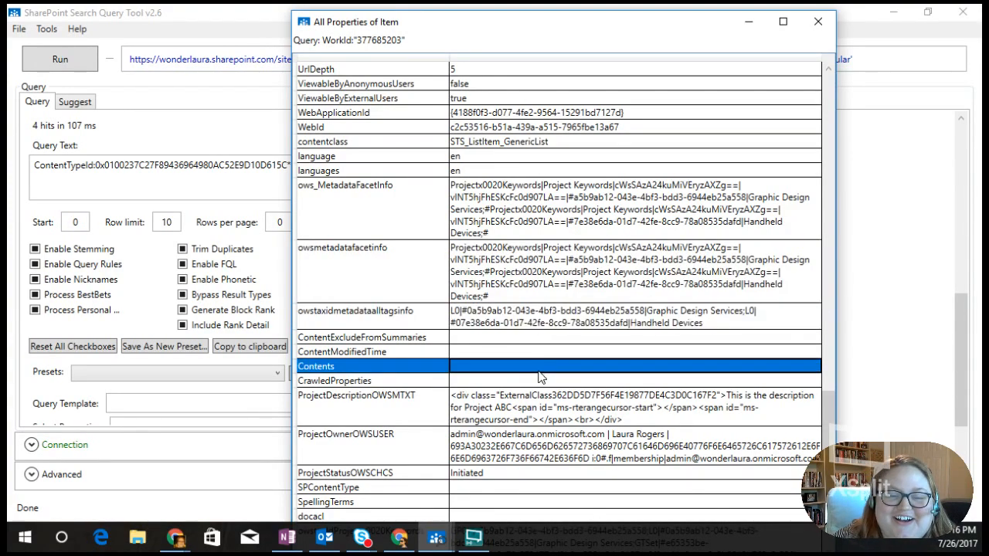
pyautogui.scroll(-2, 473, 360)
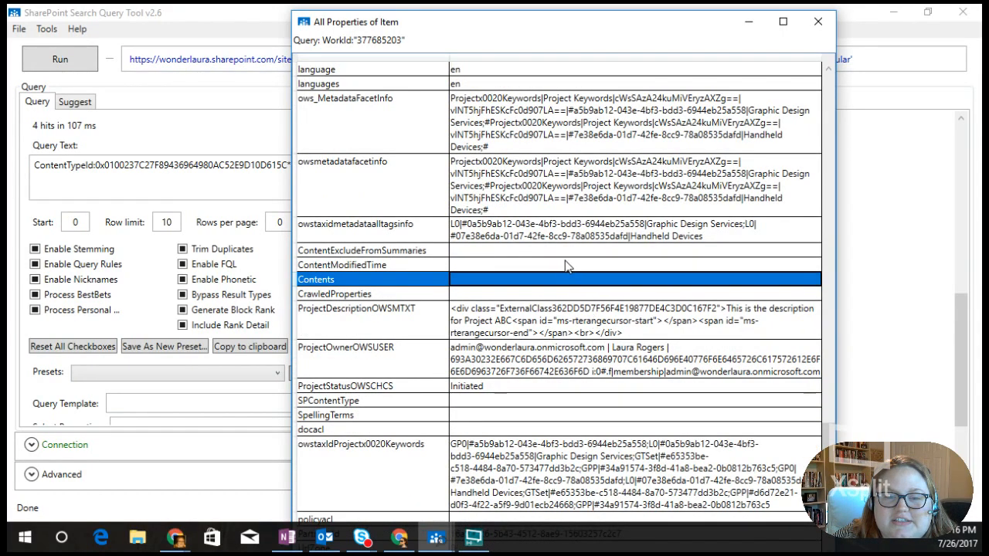
pyautogui.click(537, 189)
pyautogui.scroll(2, 441, 189)
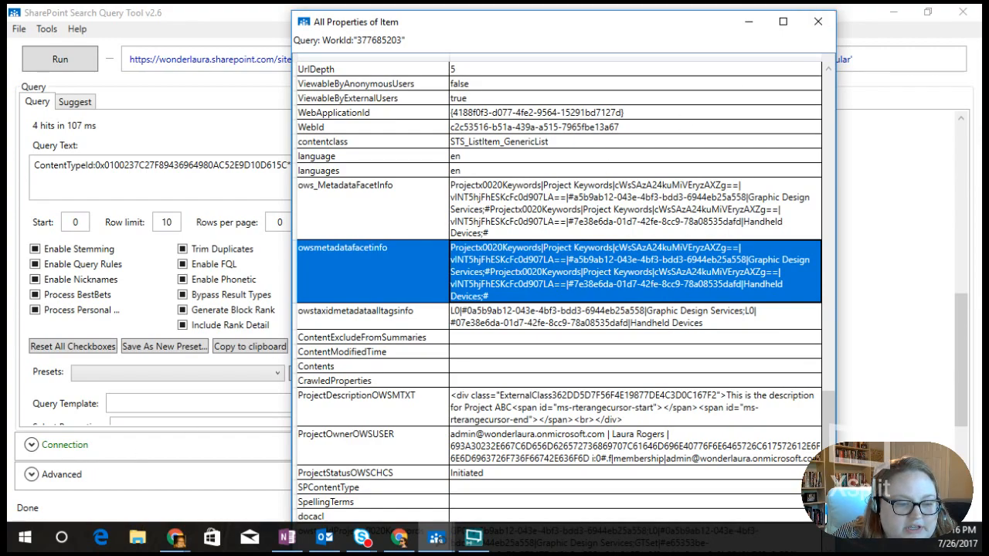
pyautogui.hotkey('alt', 'Tab')
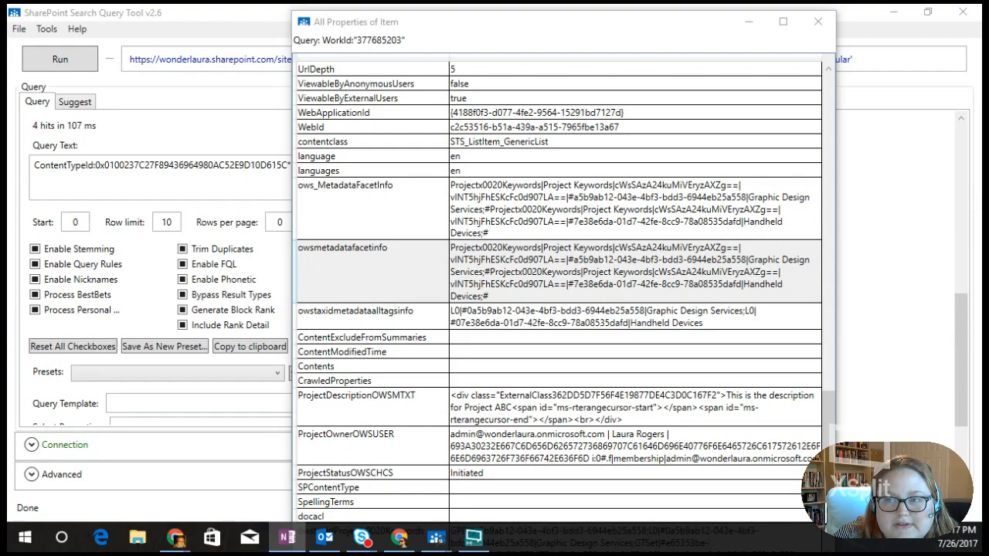
pyautogui.hotkey('alt', 'Tab')
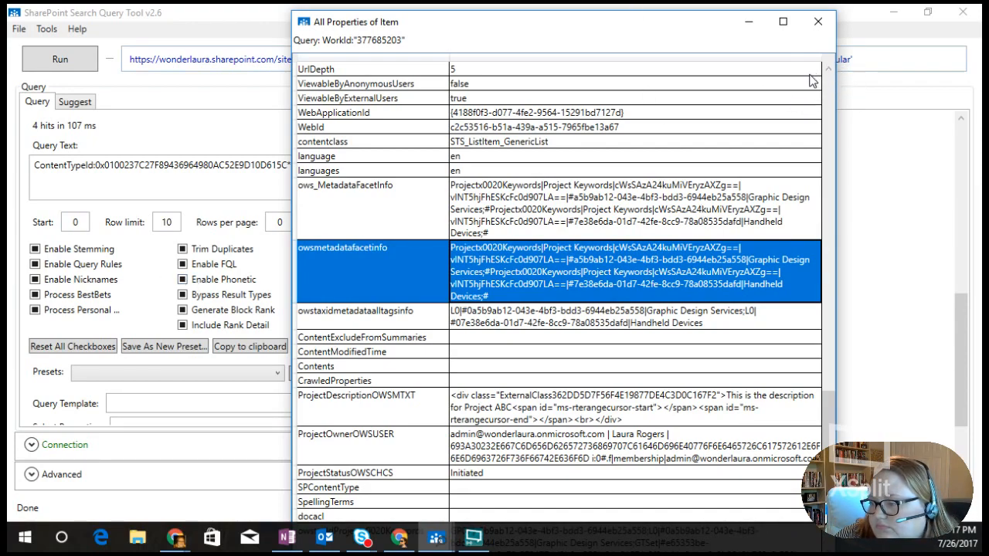
pyautogui.scroll(-2, 610, 278)
pyautogui.scroll(-2, 603, 377)
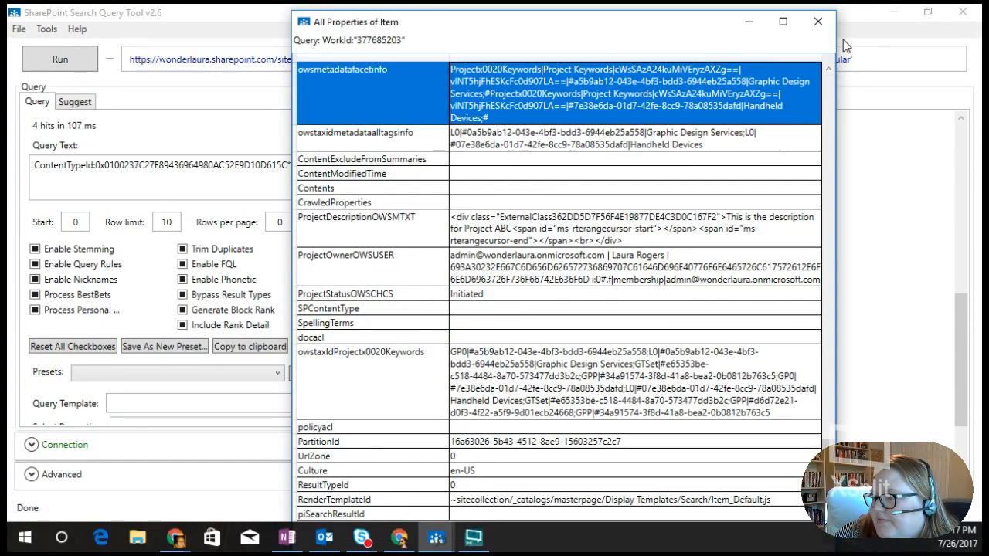
pyautogui.click(818, 23)
# Fill the query's selected properties with the default list and append ProjectOwnerOWSUSER, separated by a comma
pyautogui.click(183, 165)
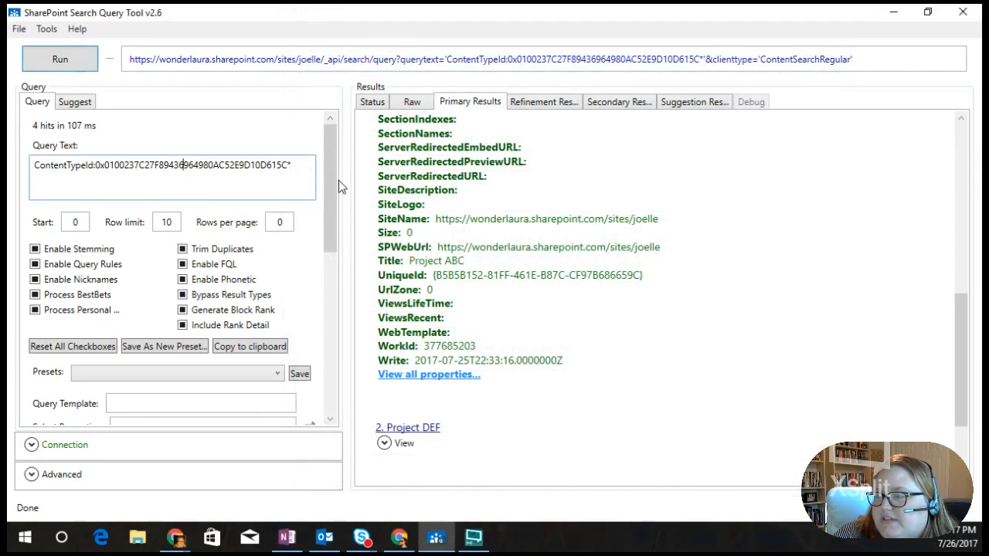
pyautogui.scroll(-6, 159, 285)
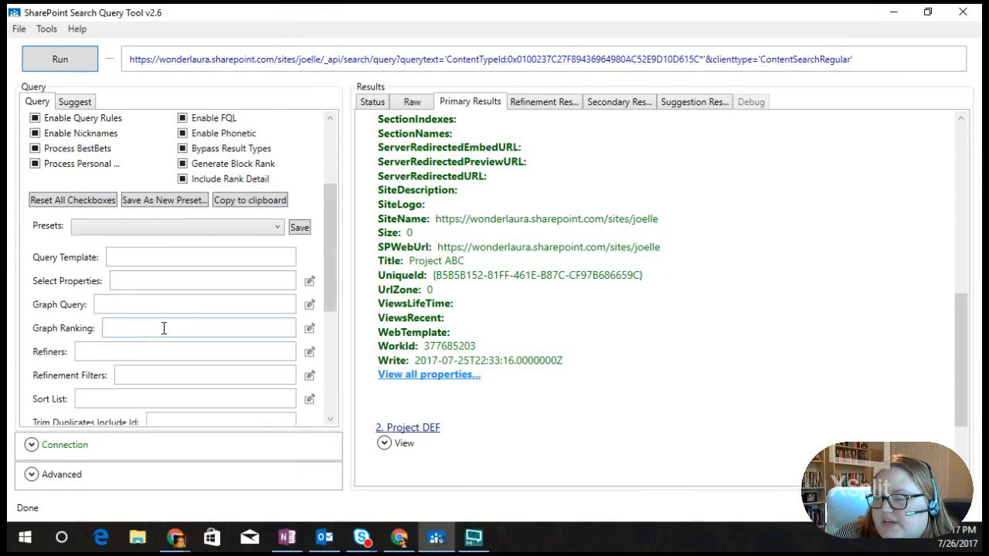
pyautogui.scroll(-1, 93, 321)
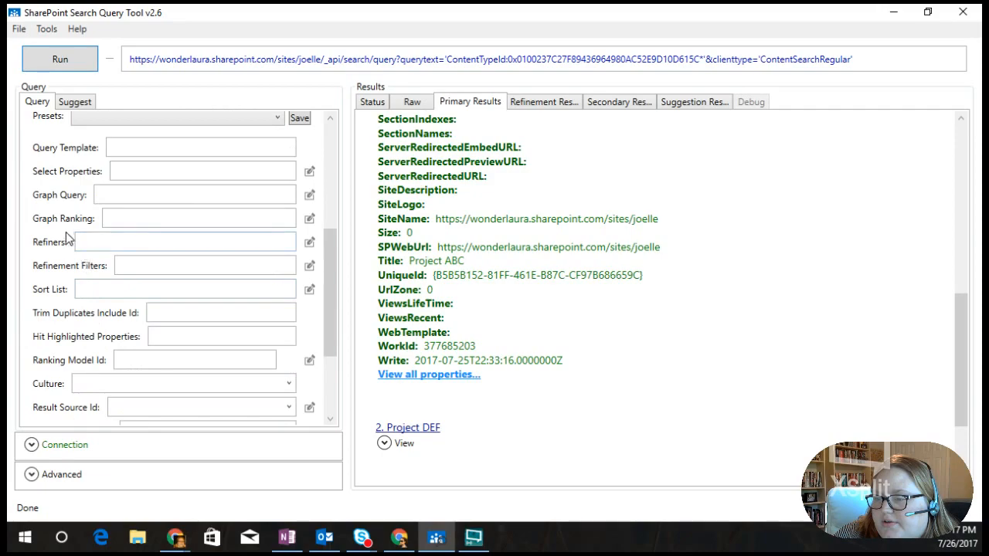
pyautogui.click(310, 172)
pyautogui.moveTo(188, 172); pyautogui.dragTo(337, 178)
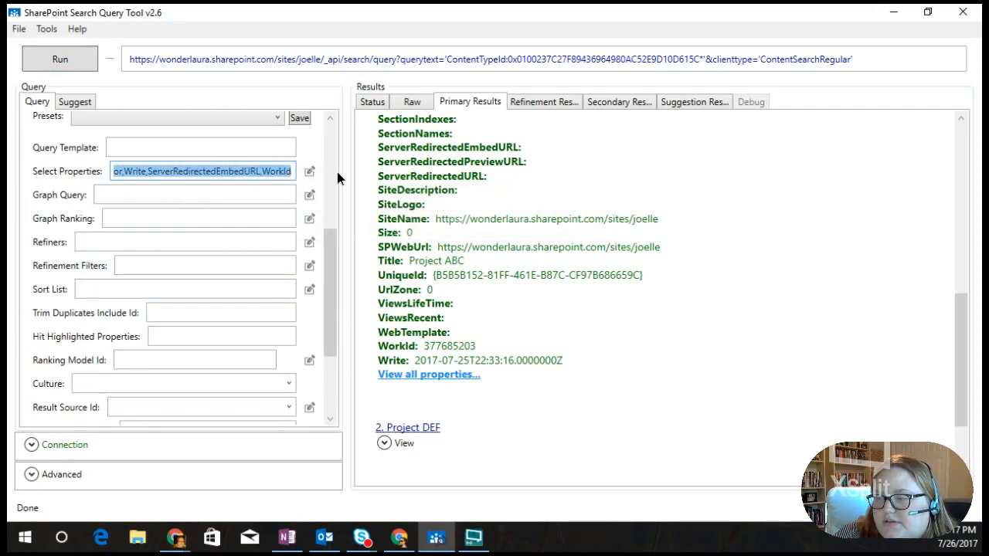
pyautogui.click(291, 172)
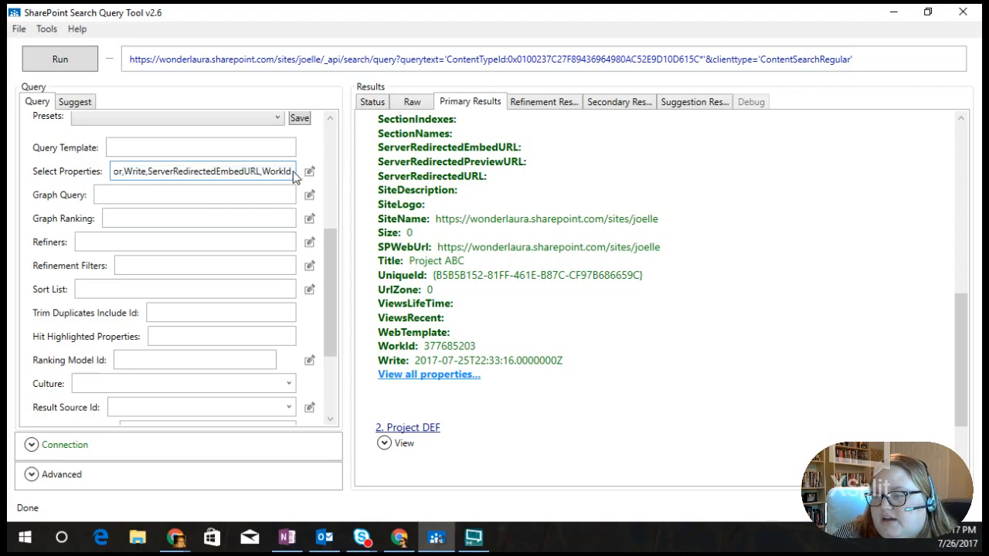
pyautogui.write(',')
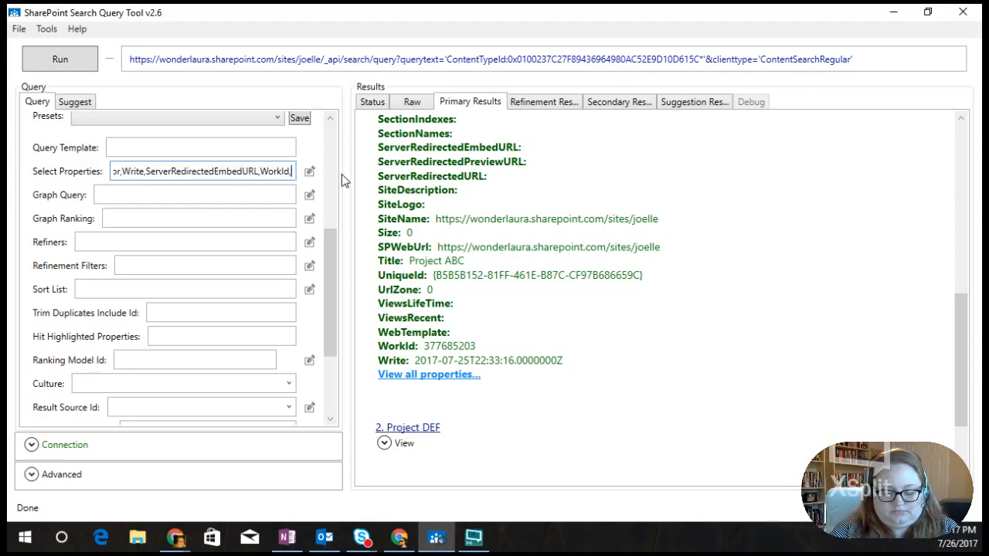
pyautogui.write('Project')
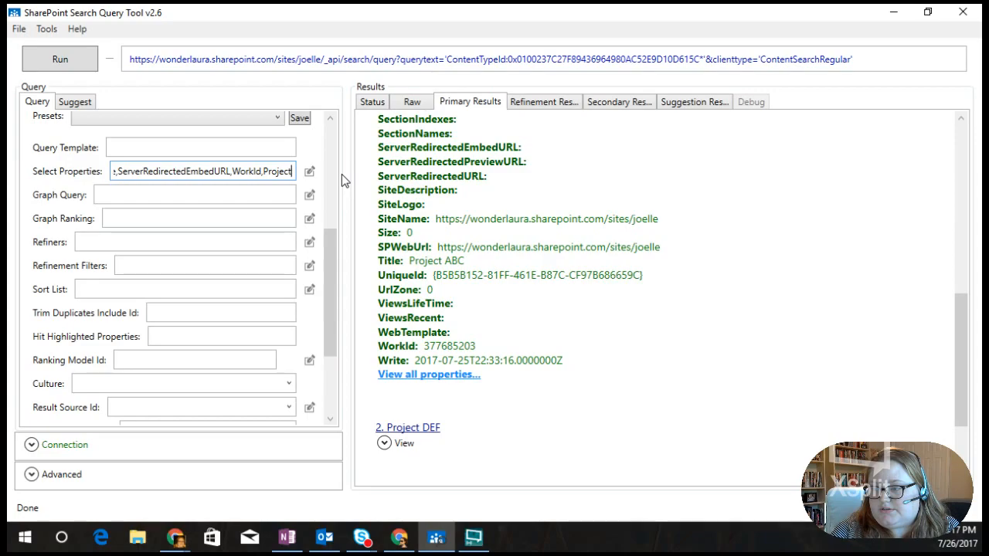
pyautogui.write('OwnerOW')
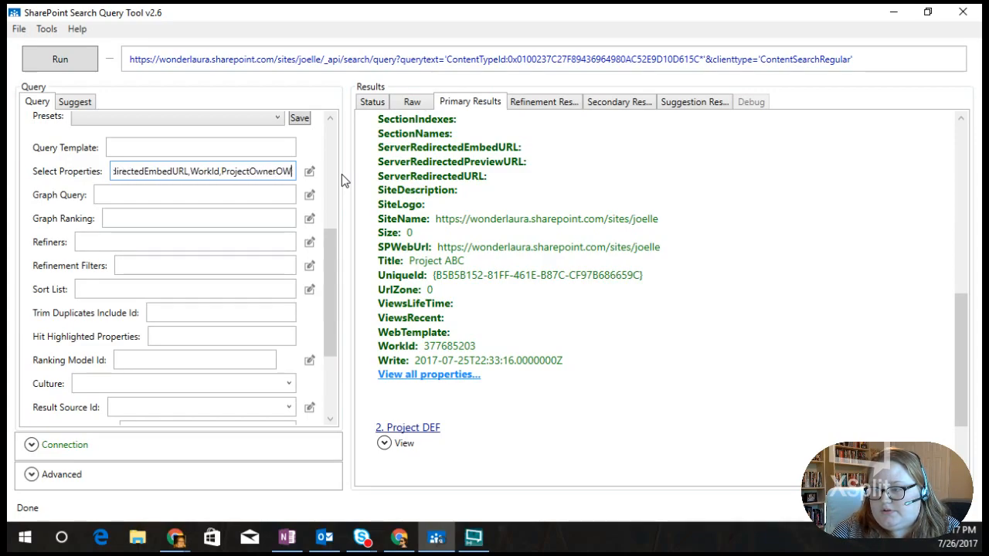
pyautogui.write('SUSER')
# Run the query again and expand Project ABC in the primary results to check its ProjectOwnerOWSUSER property
pyautogui.scroll(5, 267, 215)
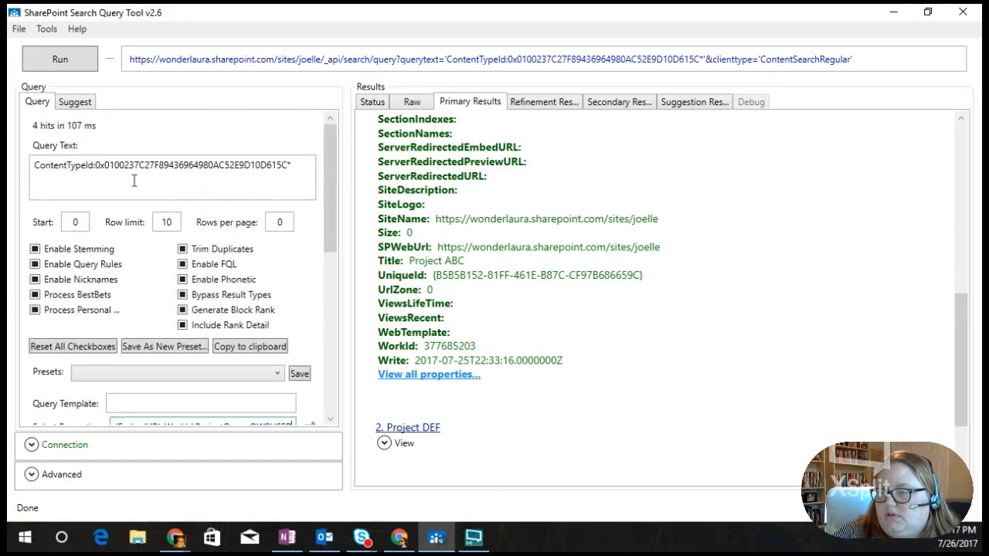
pyautogui.click(60, 59)
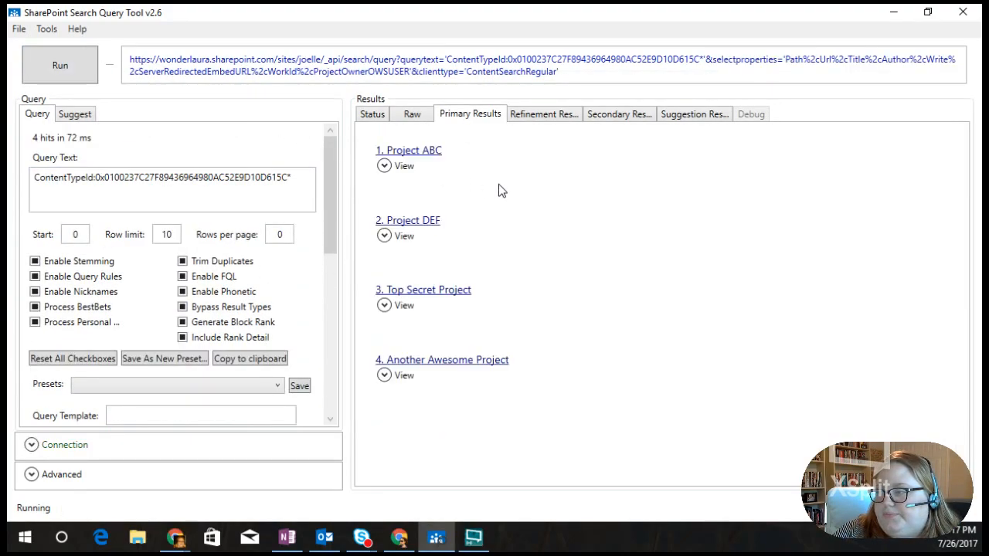
pyautogui.click(385, 166)
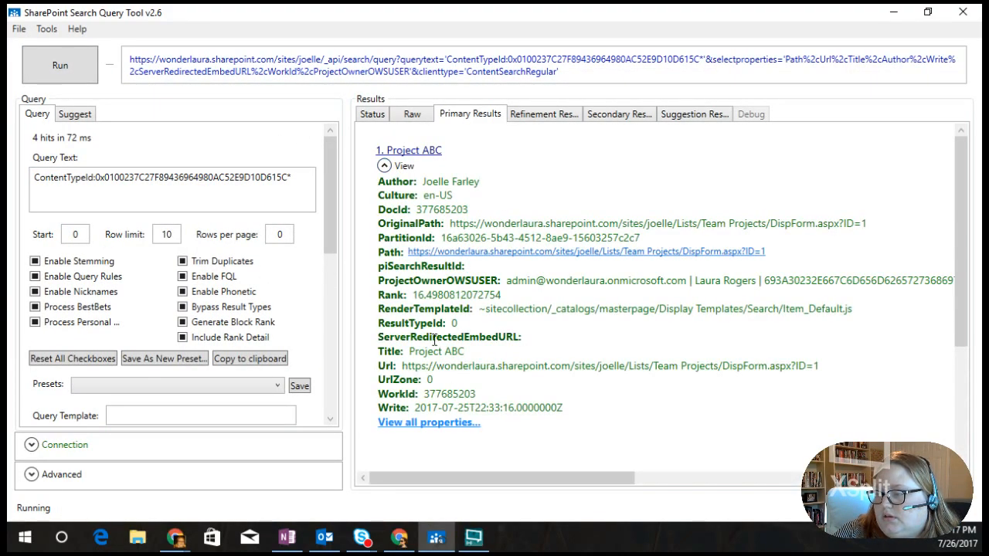
pyautogui.moveTo(386, 283); pyautogui.dragTo(759, 283)
pyautogui.rightClick(757, 285)
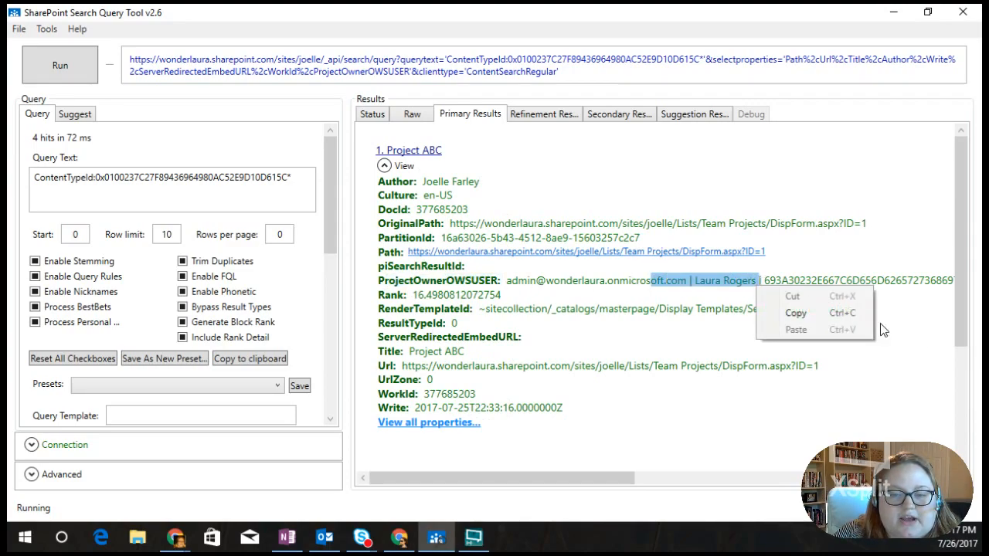
pyautogui.click(675, 289)
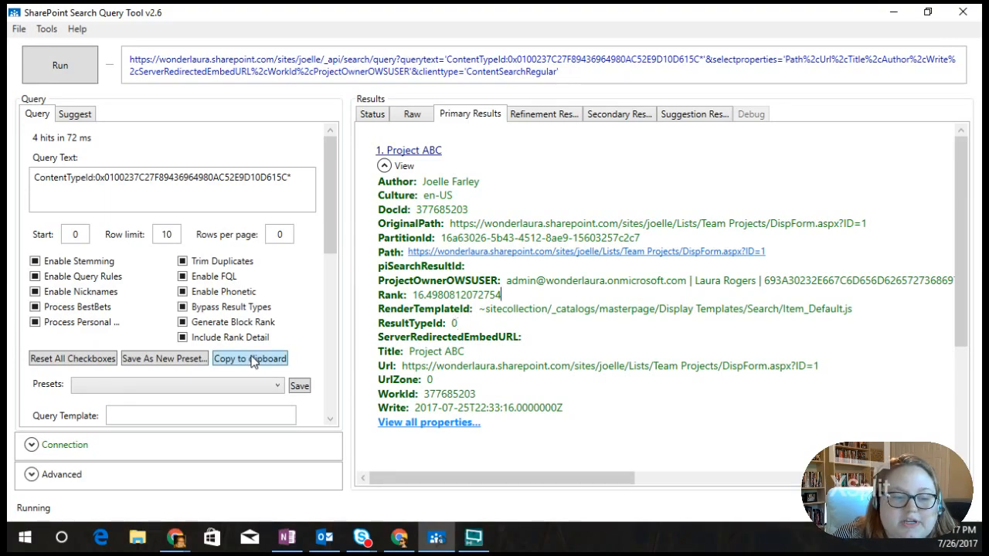
# Review the query's selected properties list from ProjectOwnerOWSUSER back to its beginning
pyautogui.scroll(-5, 261, 358)
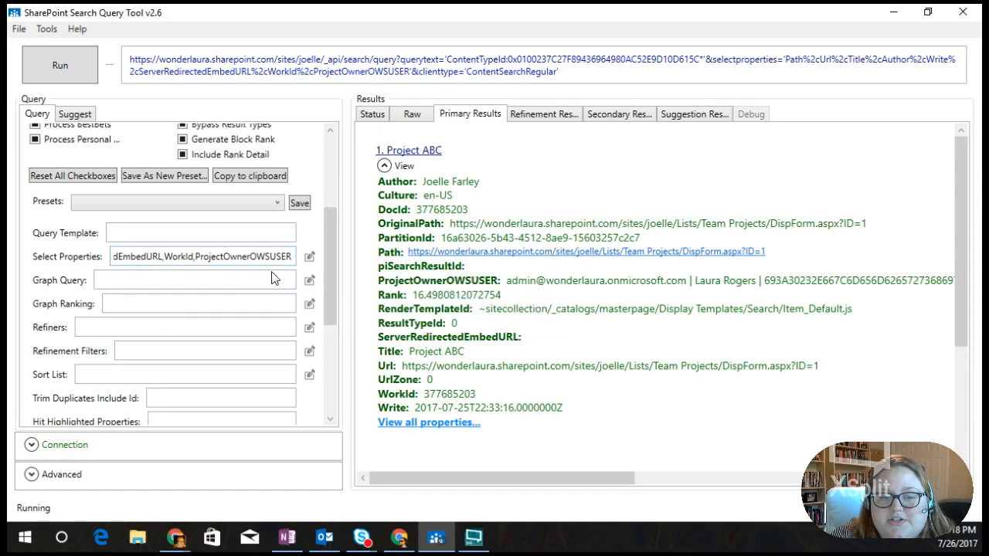
pyautogui.moveTo(120, 256); pyautogui.dragTo(6, 257)
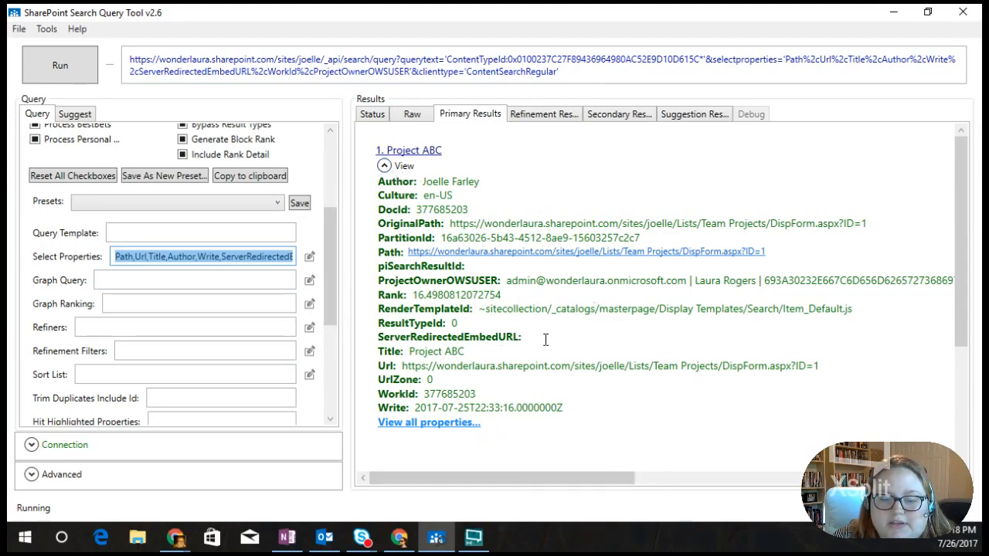
pyautogui.click(546, 180)
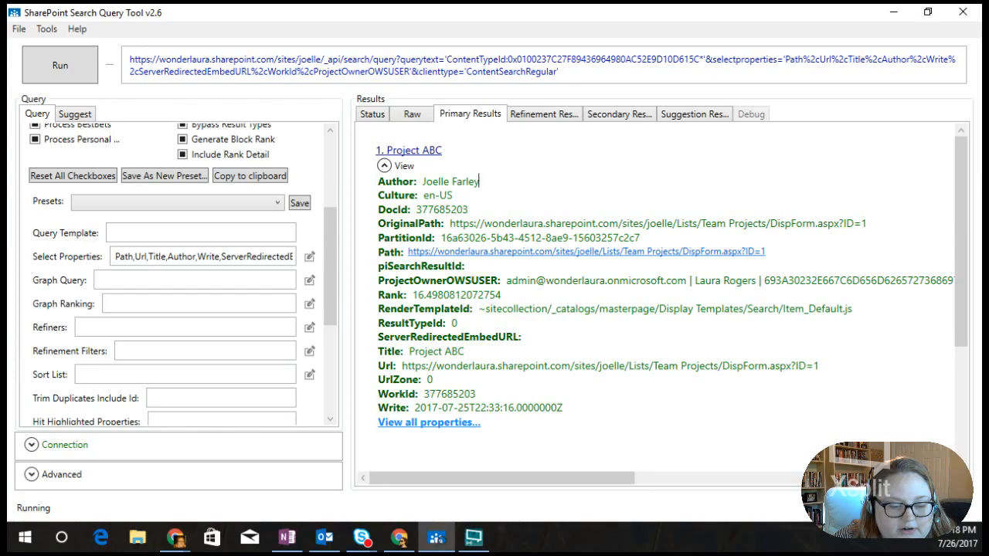
# Switch to Chrome to view the download section of the tool's GitHub page, and return to the SharePoint Search Query Tool
pyautogui.hotkey('alt', 'Tab')
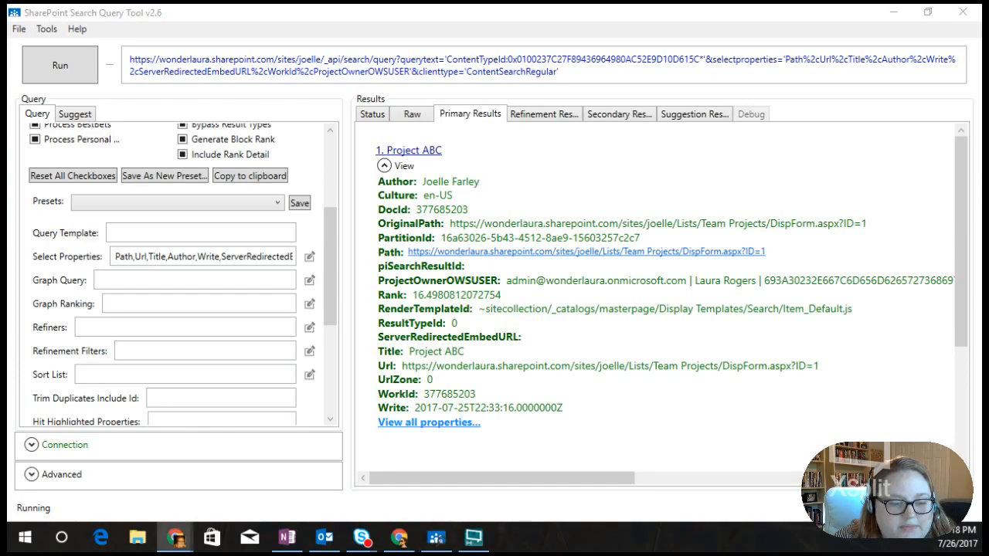
pyautogui.press('super+d')
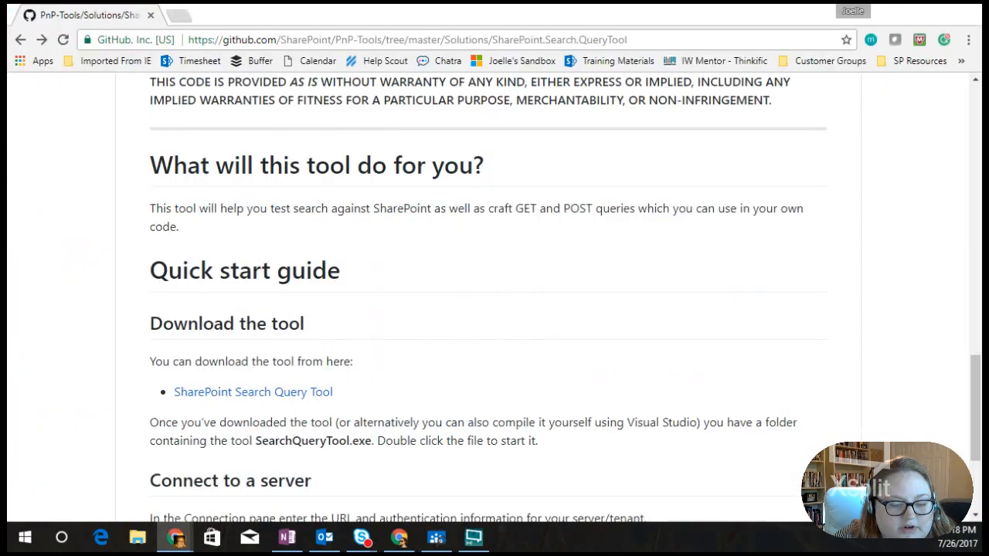
pyautogui.press('super+d')
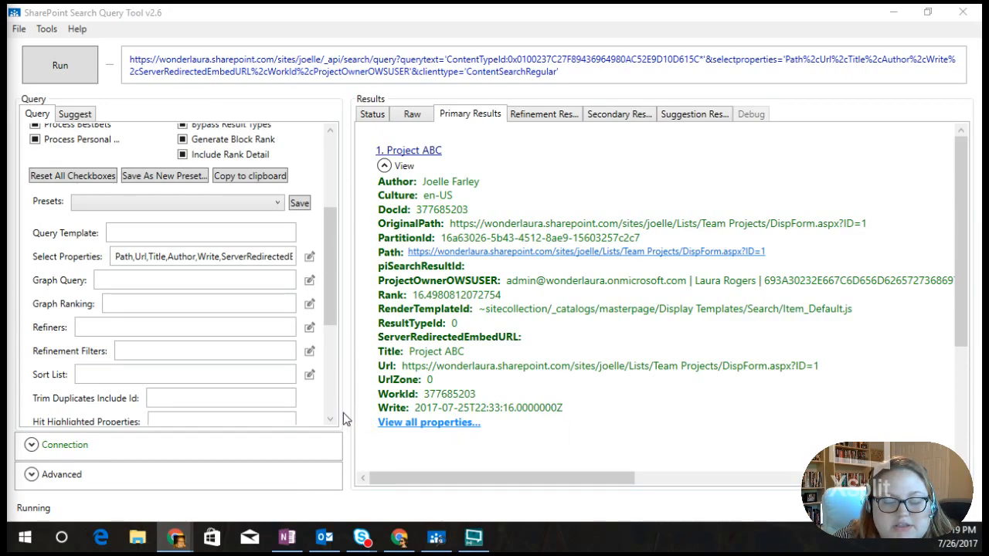
# View all properties of Project ABC again and examine its metadata facet entries, project properties and the owstaxidmetadataalltagsinfo entry
pyautogui.click(460, 425)
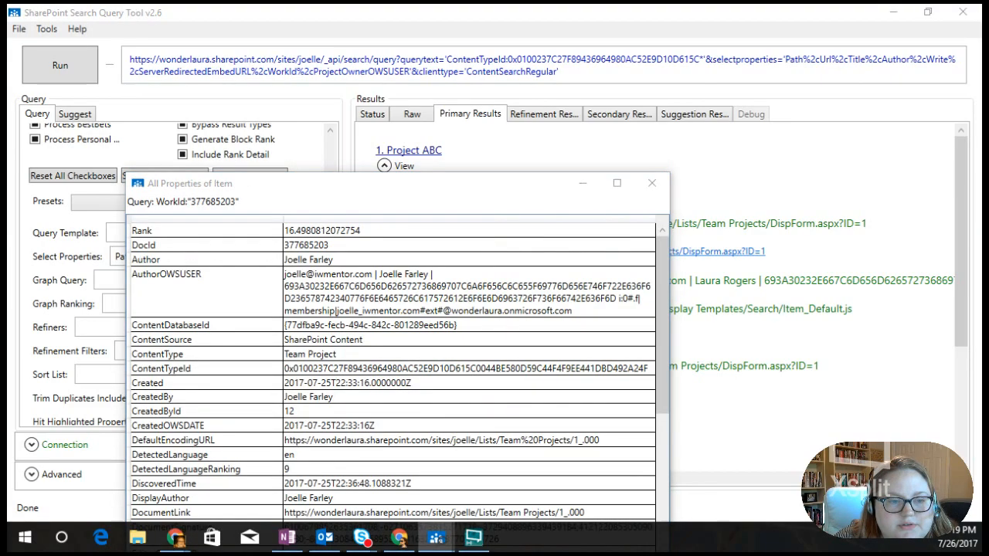
pyautogui.moveTo(7, 340); pyautogui.dragTo(424, 189)
pyautogui.click(651, 183)
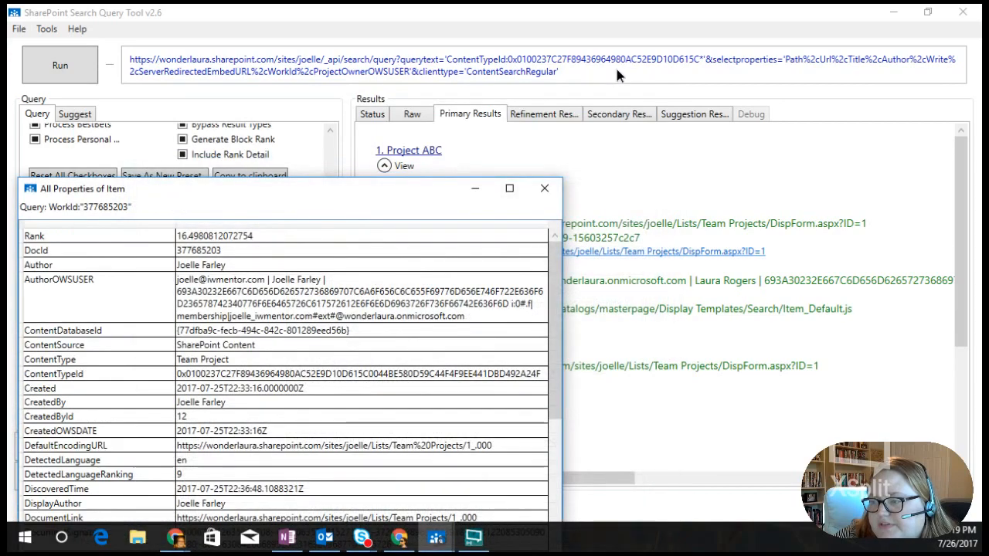
pyautogui.moveTo(379, 192); pyautogui.dragTo(584, 33)
pyautogui.scroll(-6, 480, 372)
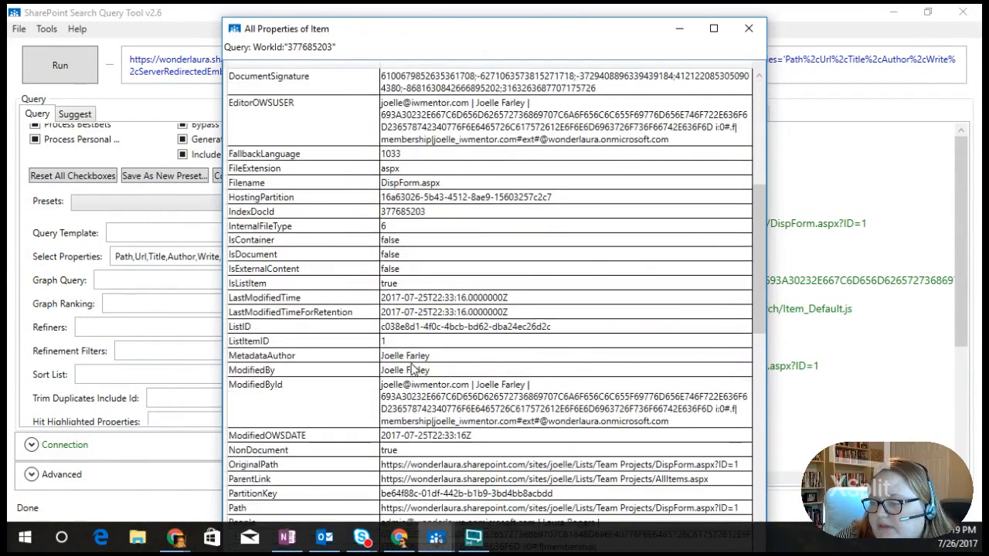
pyautogui.scroll(-3, 410, 370)
pyautogui.scroll(-10, 397, 390)
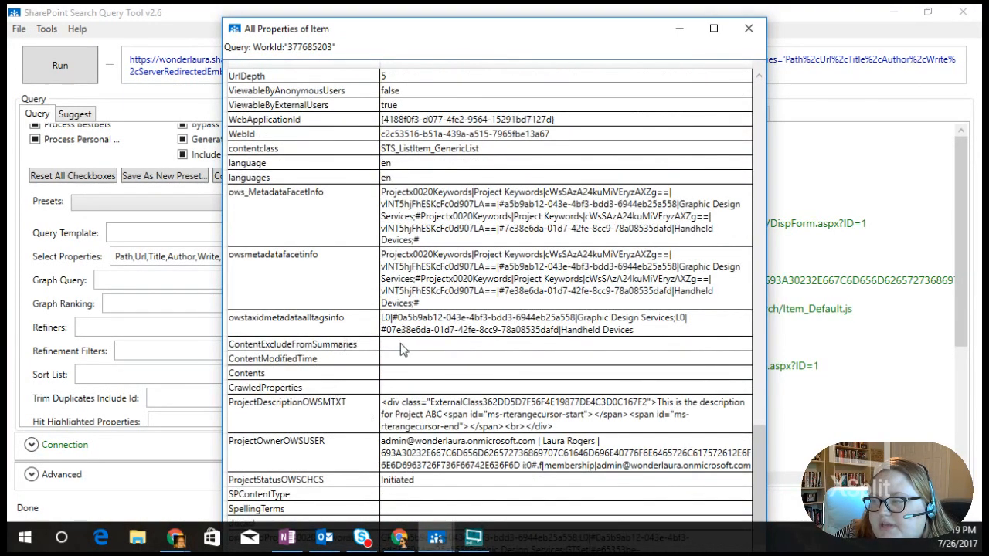
pyautogui.scroll(1, 400, 343)
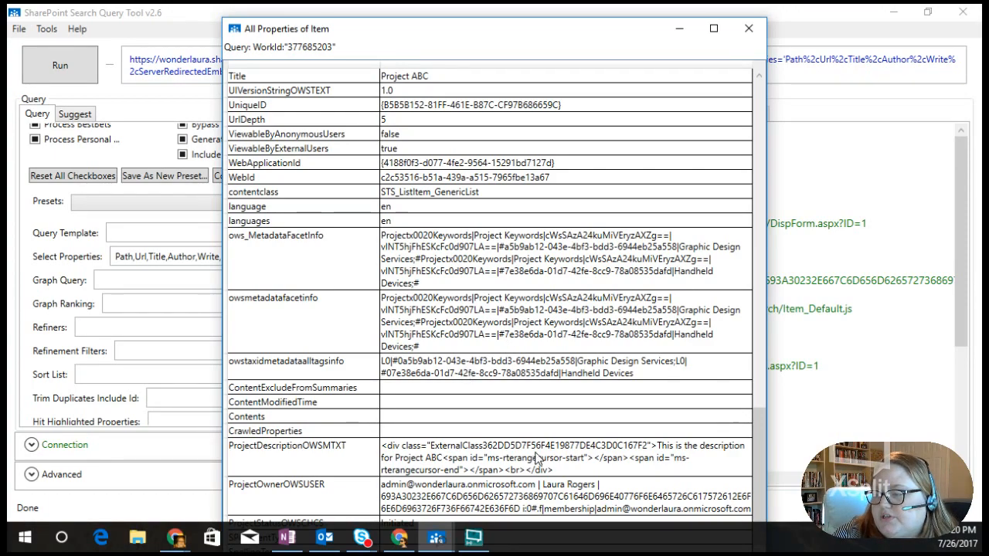
pyautogui.click(423, 375)
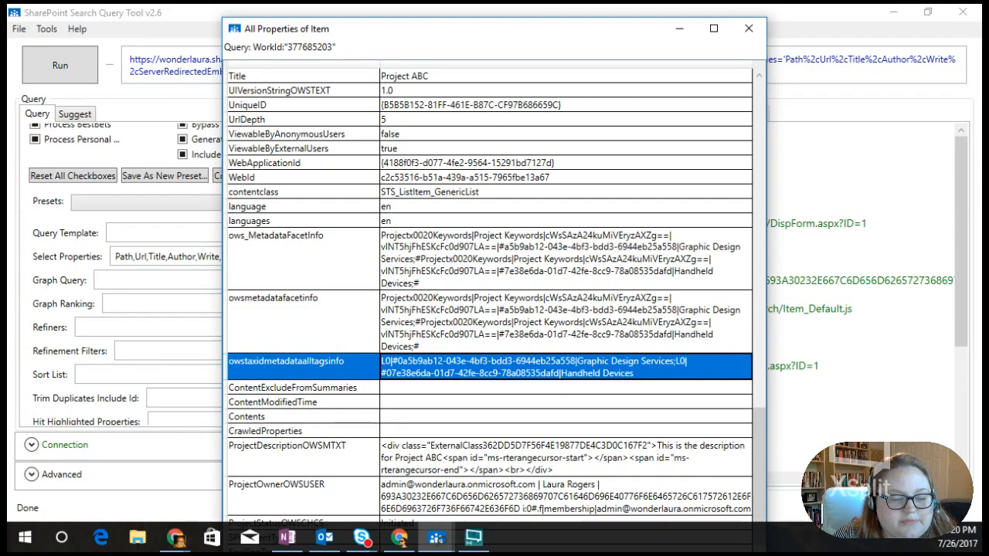
# Switch to Chrome, accept the built query, and enable changing the managed property mappings for the Content Search web part's item display template
pyautogui.hotkey('alt', 'Tab')
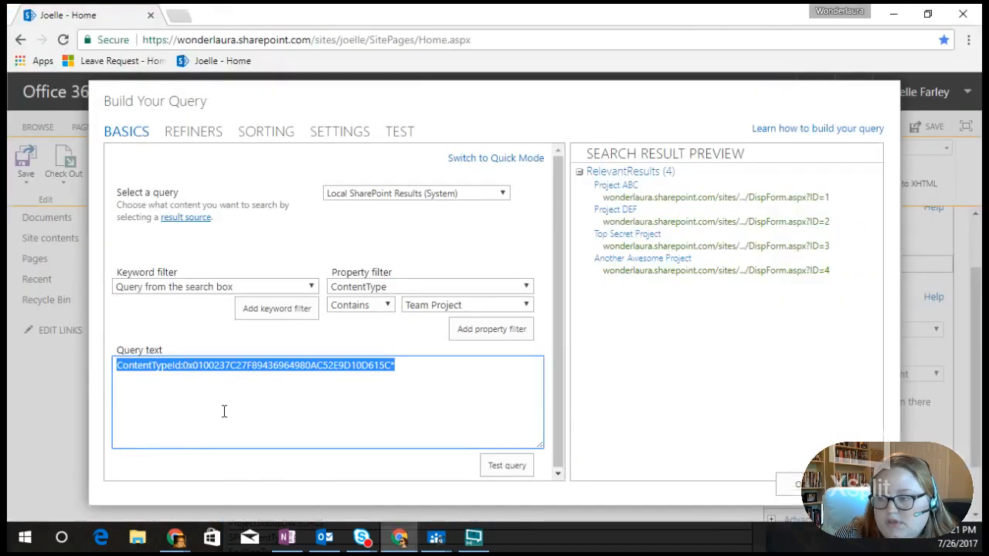
pyautogui.click(788, 484)
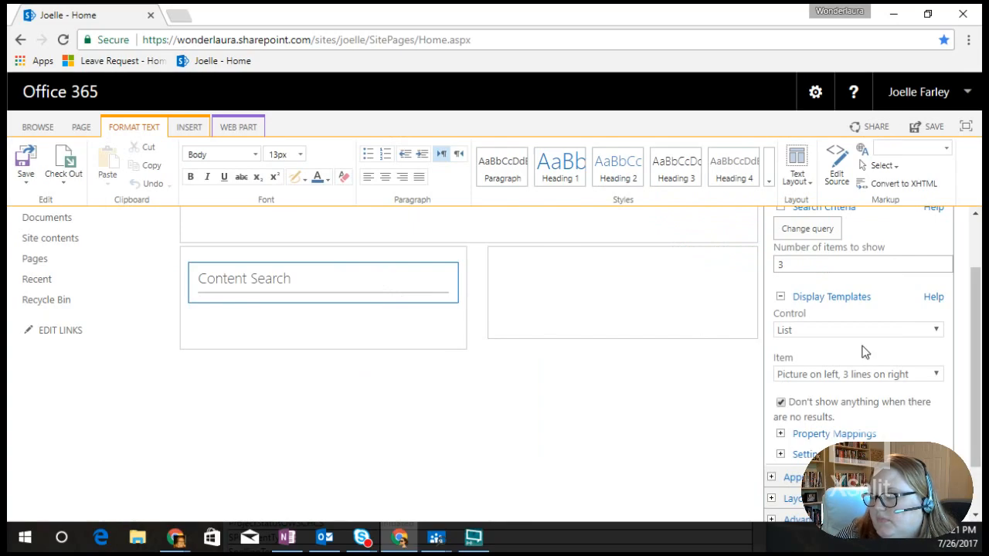
pyautogui.scroll(1, 911, 348)
pyautogui.scroll(-2, 912, 332)
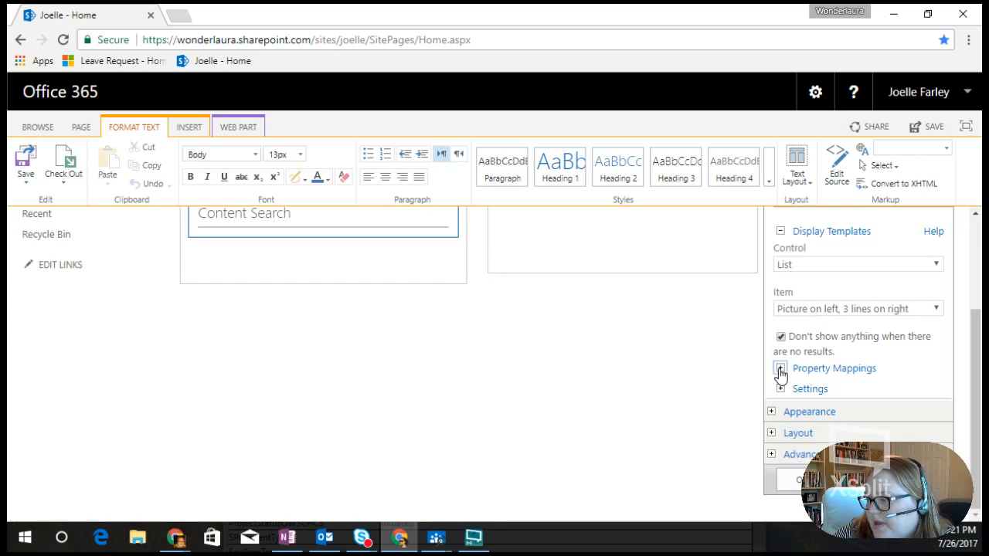
pyautogui.click(834, 368)
pyautogui.scroll(-3, 811, 352)
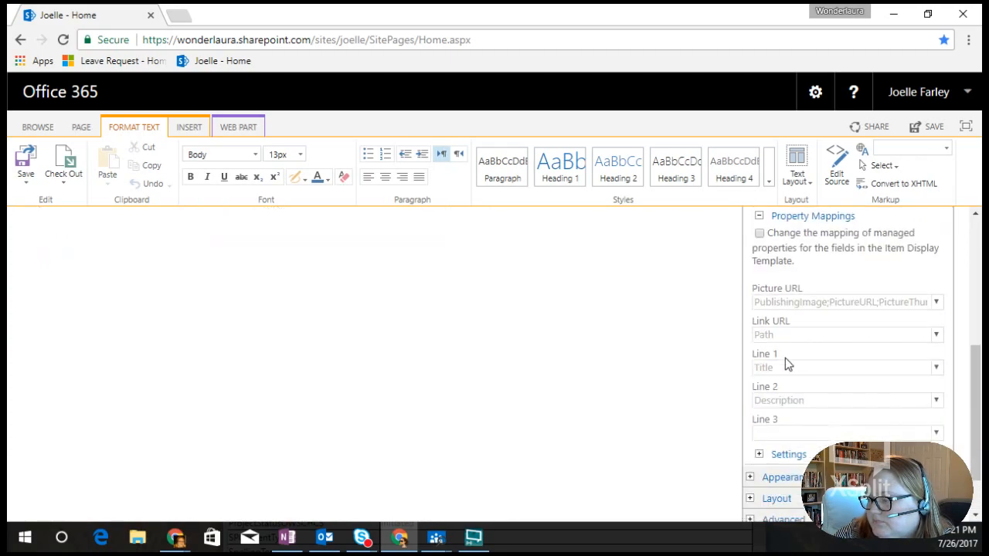
pyautogui.click(760, 234)
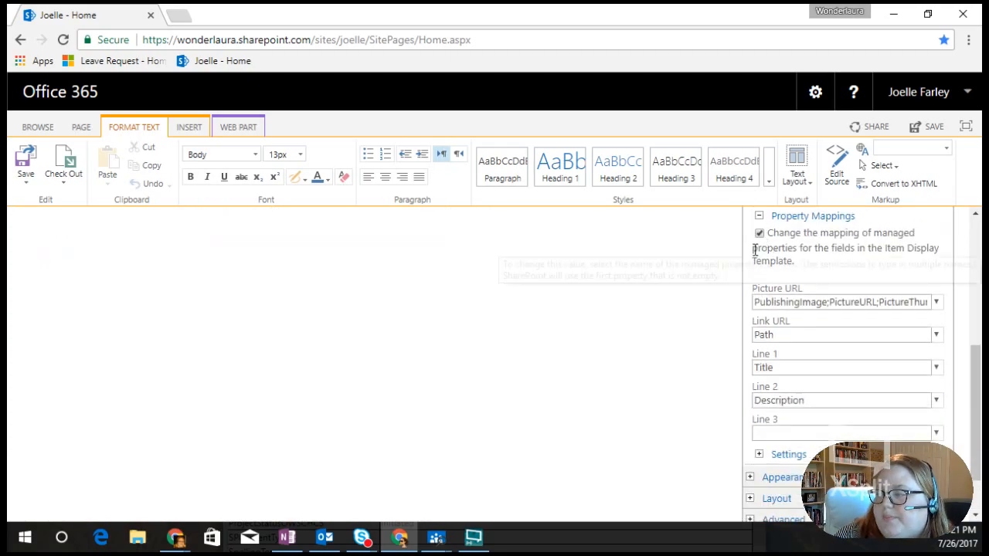
# Map Line 2 of the item display template to the owstaxidmetadataalltagsinfo managed property
pyautogui.click(936, 403)
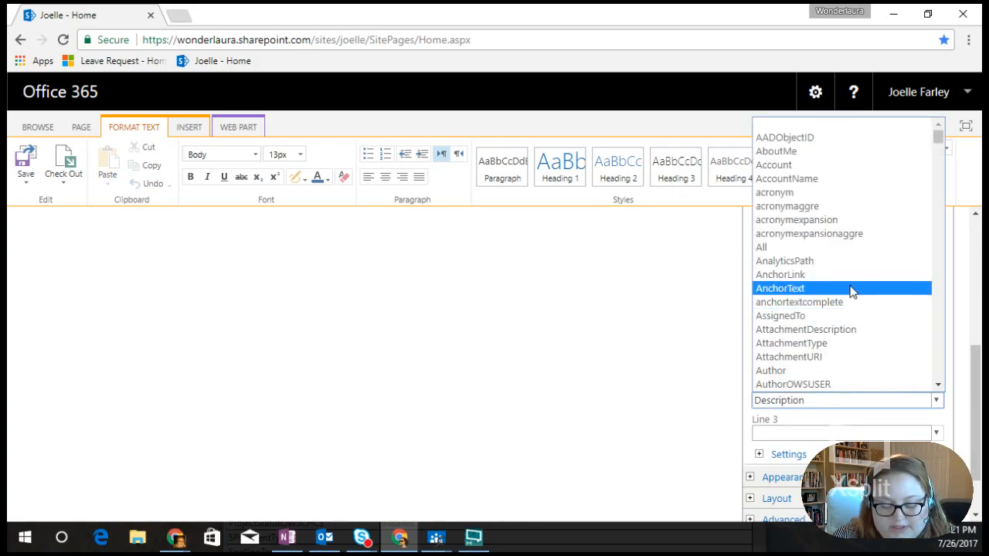
pyautogui.press('o')
pyautogui.scroll(-7, 850, 289)
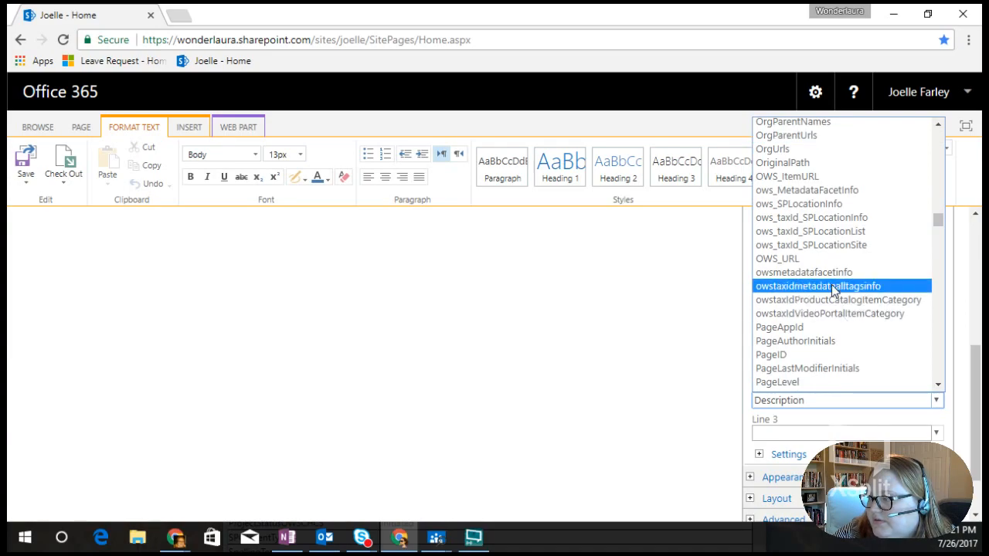
pyautogui.click(831, 285)
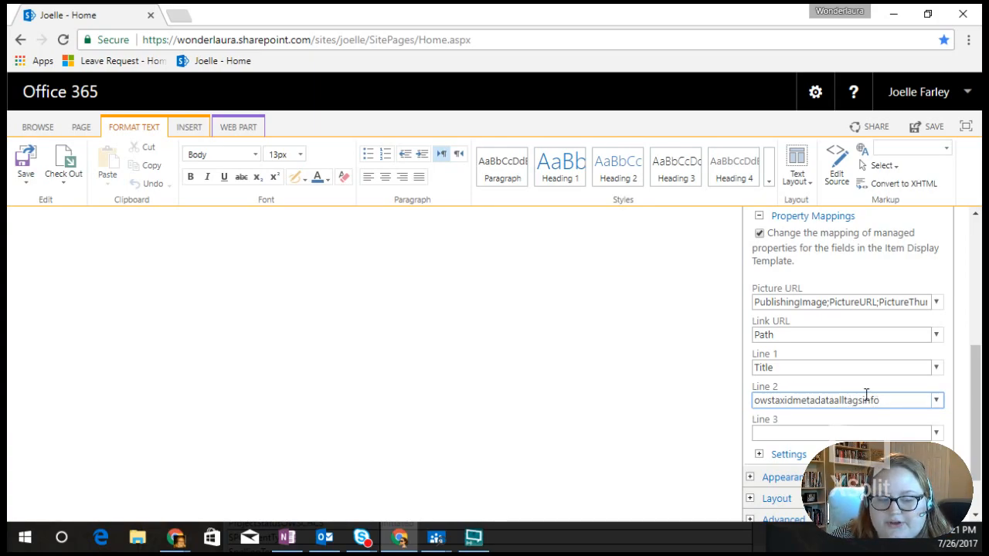
# Apply the Content Search web part settings and save the home page
pyautogui.scroll(-1, 888, 401)
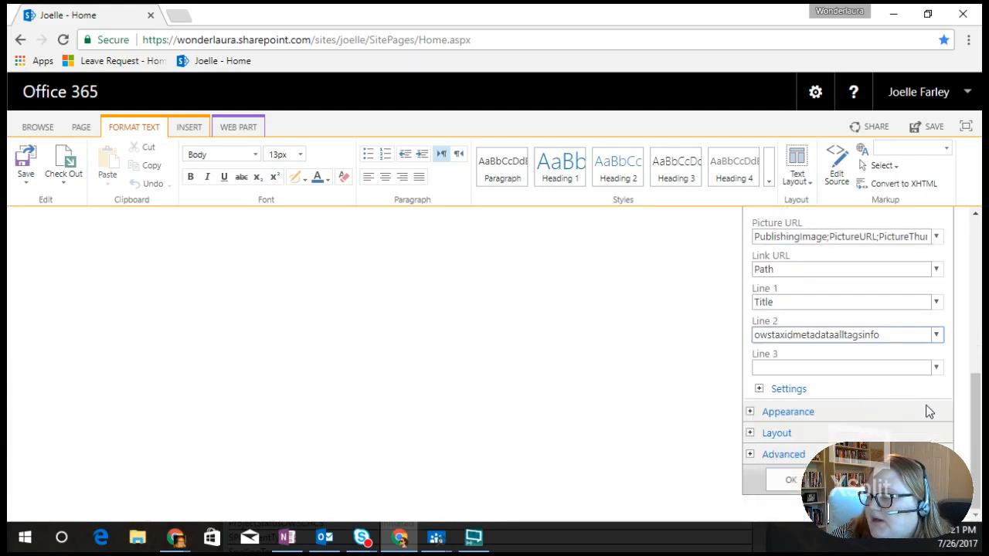
pyautogui.click(792, 479)
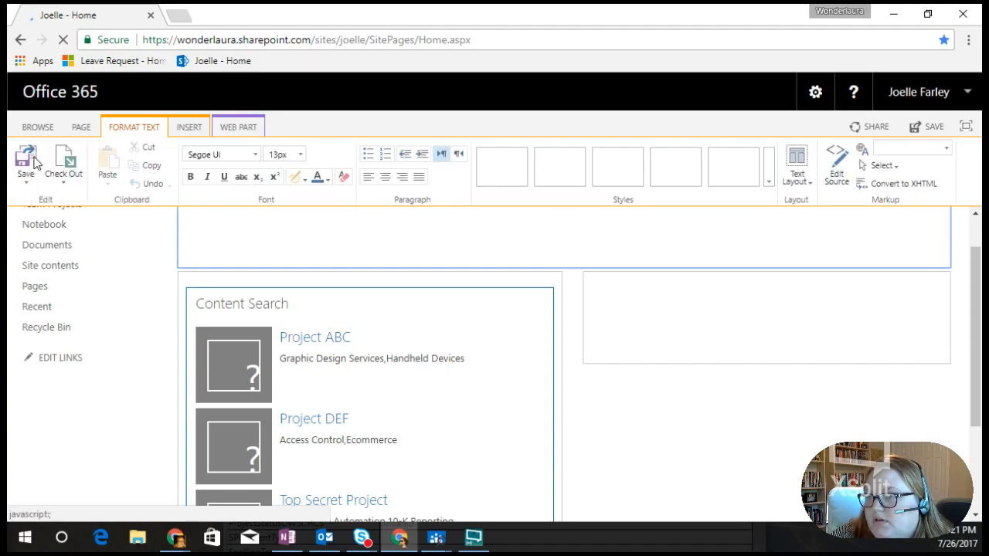
pyautogui.click(34, 161)
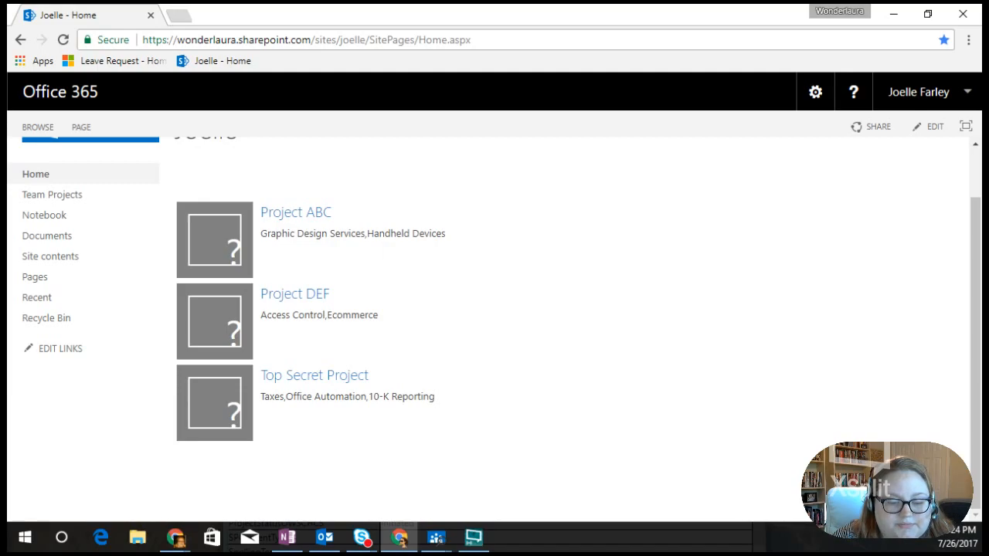
pyautogui.hotkey('alt', 'Tab')
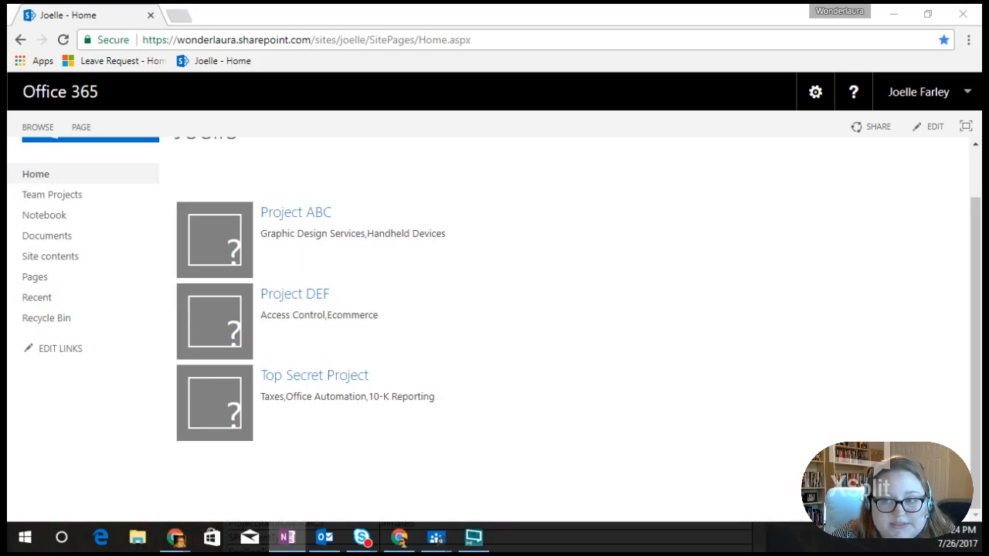
pyautogui.hotkey('alt', 'Tab')
pyautogui.hotkey('alt', 'Tab')
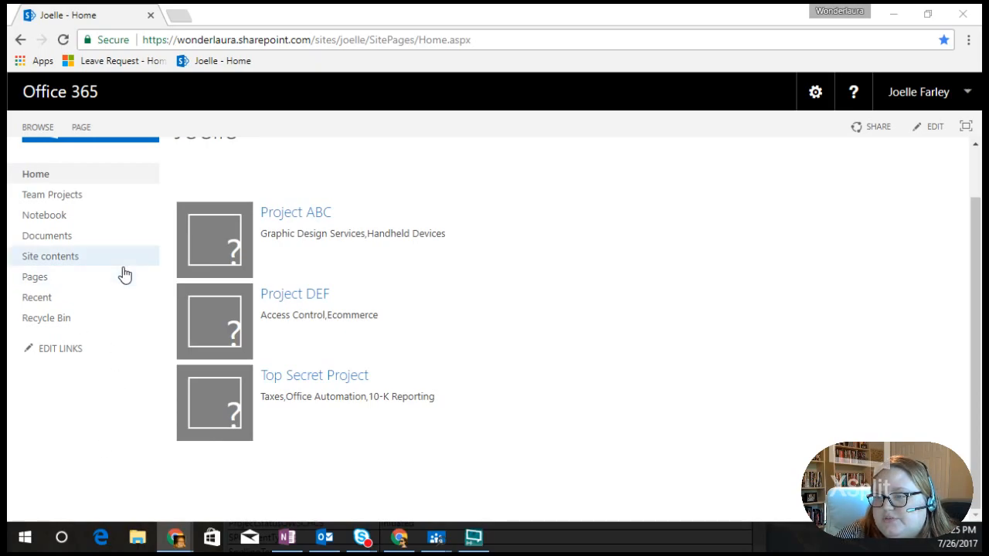
# Open the Team Projects list and view the details of Another Awesome Project down to its attachments
pyautogui.click(233, 265)
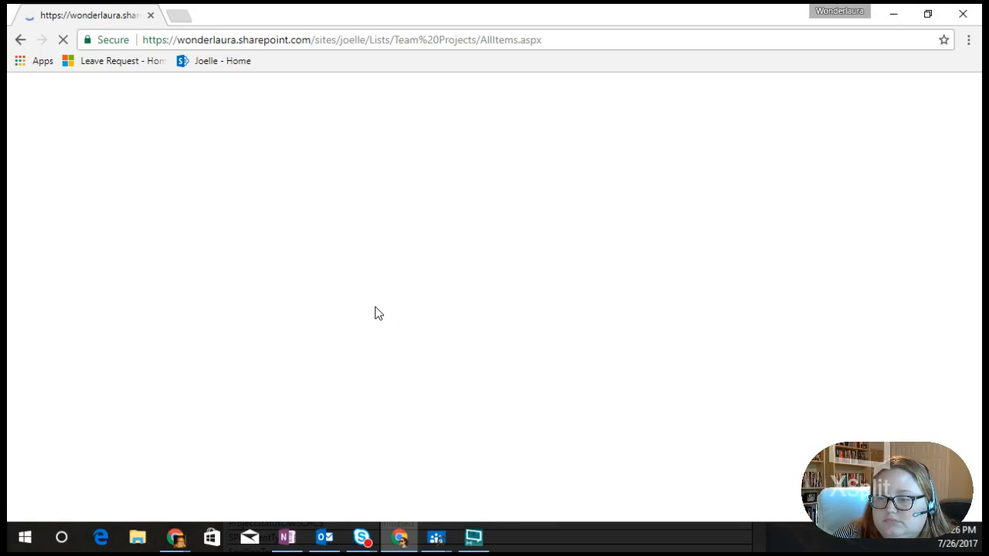
pyautogui.moveTo(279, 513); pyautogui.dragTo(512, 504)
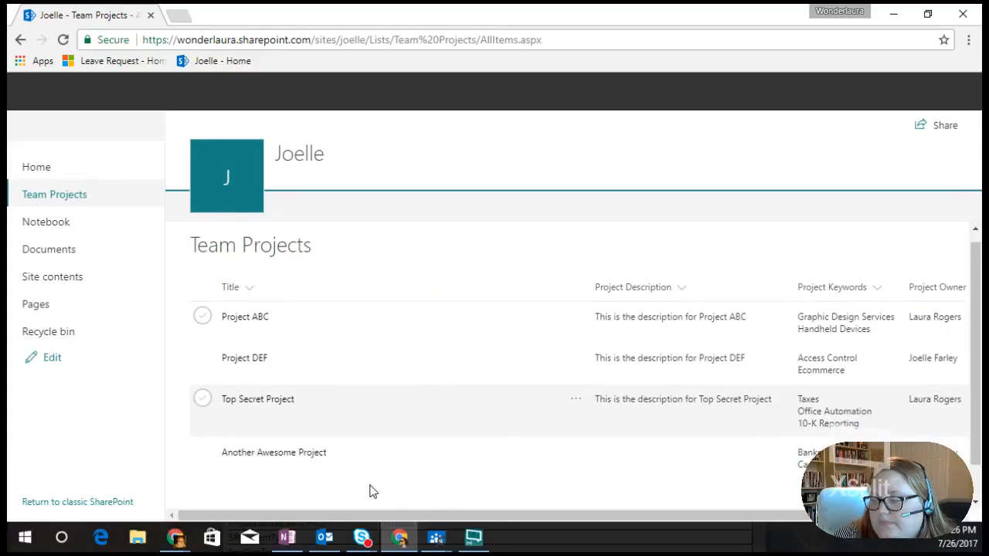
pyautogui.scroll(-1, 203, 456)
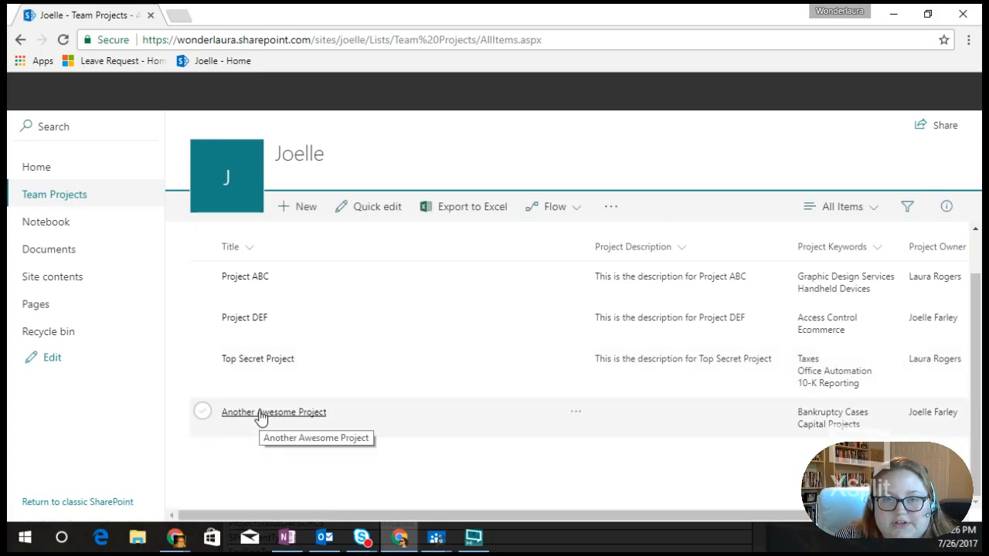
pyautogui.click(264, 417)
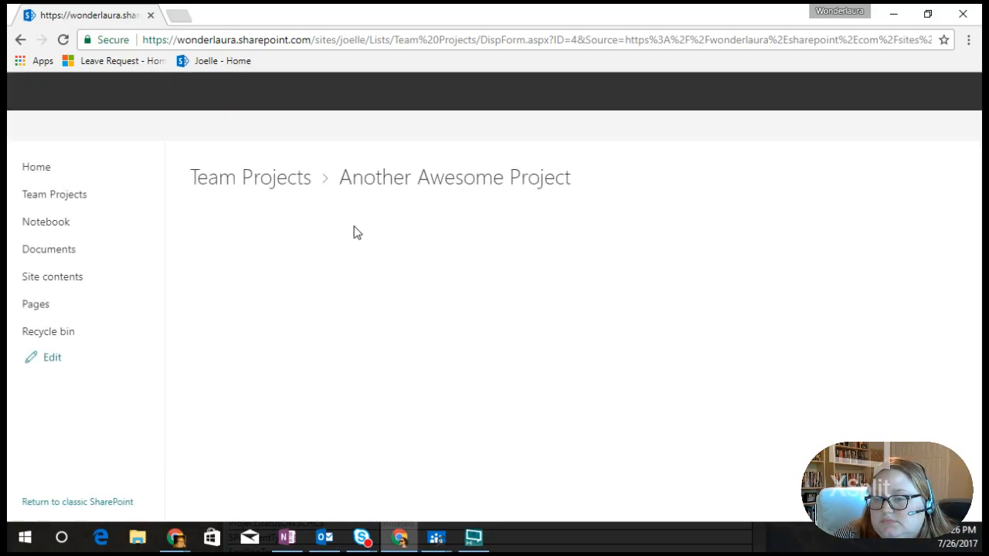
pyautogui.scroll(-2, 359, 270)
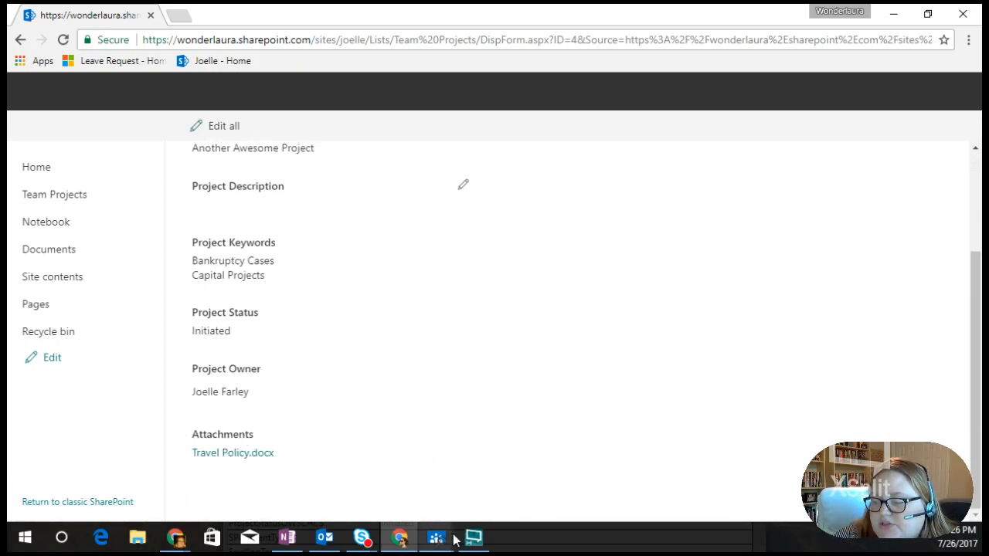
# Switch to the SharePoint Search Query Tool and close the properties window of Project ABC
pyautogui.moveTo(436, 537)
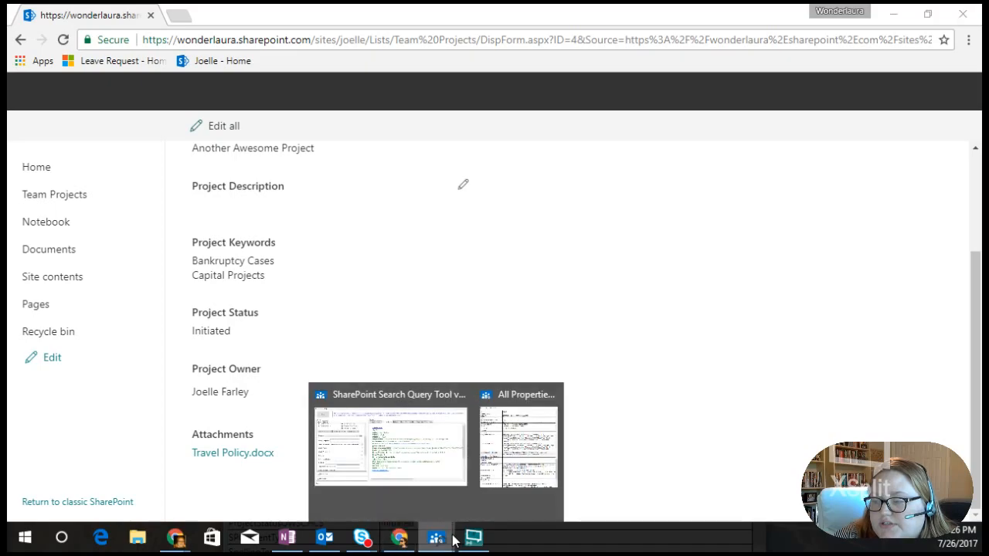
pyautogui.click(460, 426)
pyautogui.moveTo(436, 536)
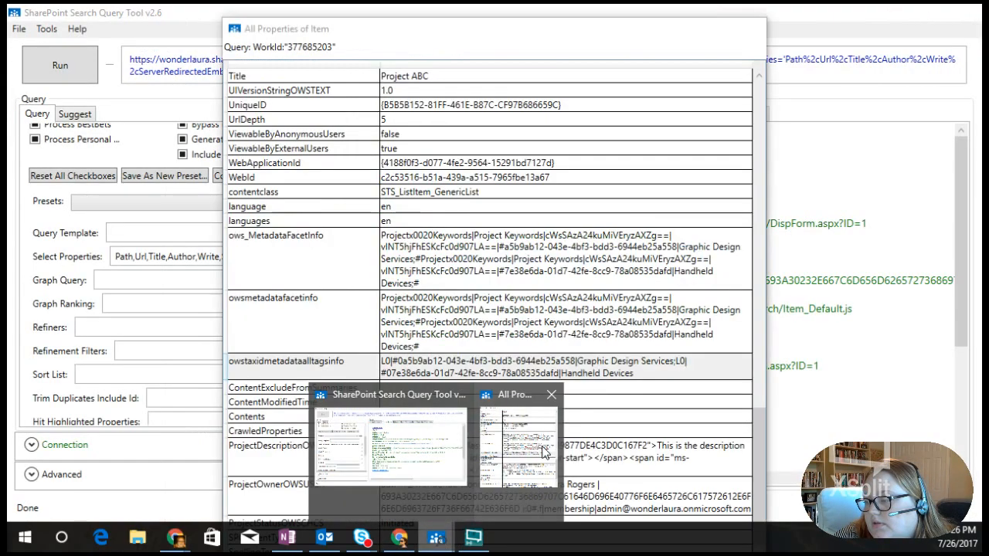
pyautogui.click(503, 468)
pyautogui.click(747, 30)
# Run the query again and examine all properties of Another Awesome Project, including those referring to its attachment
pyautogui.scroll(3, 52, 227)
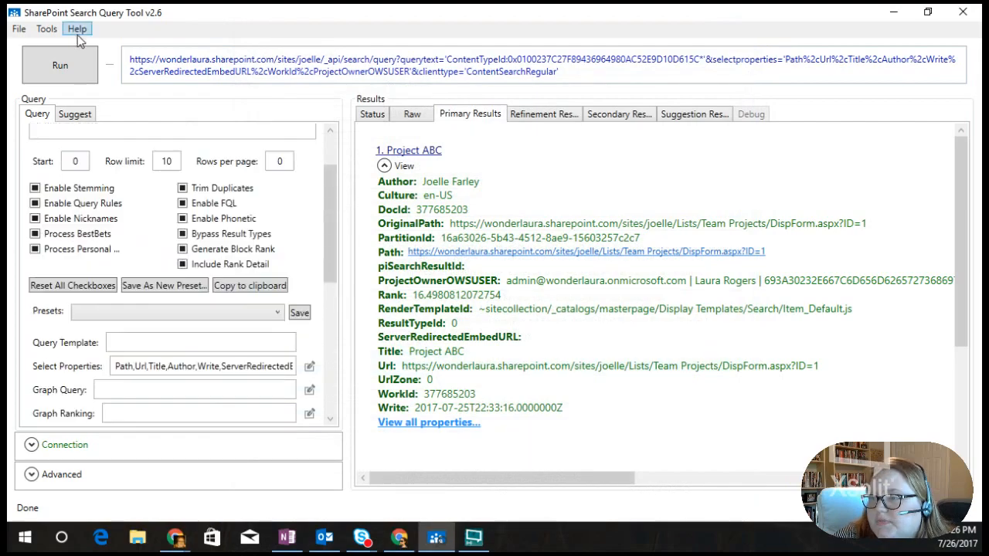
pyautogui.click(76, 60)
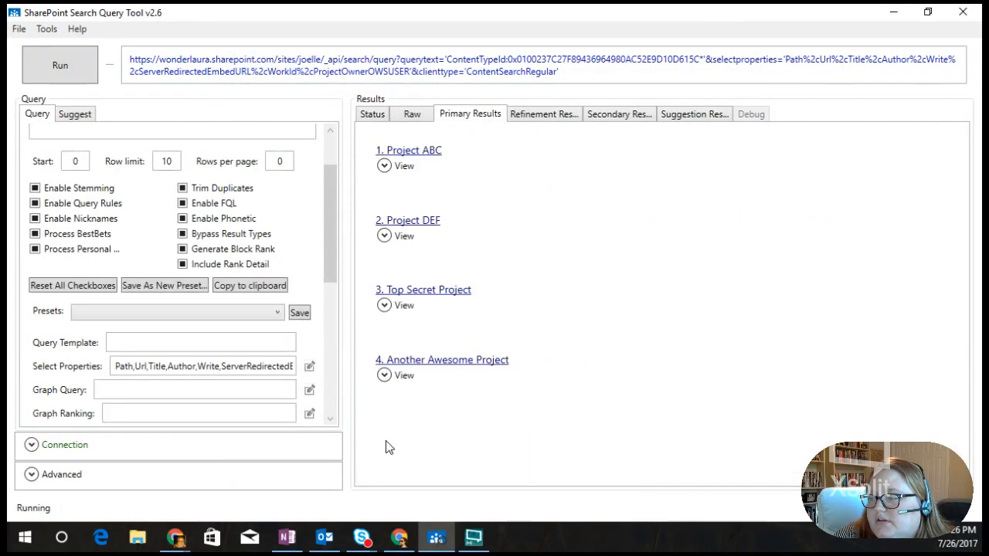
pyautogui.click(384, 375)
pyautogui.scroll(-5, 445, 387)
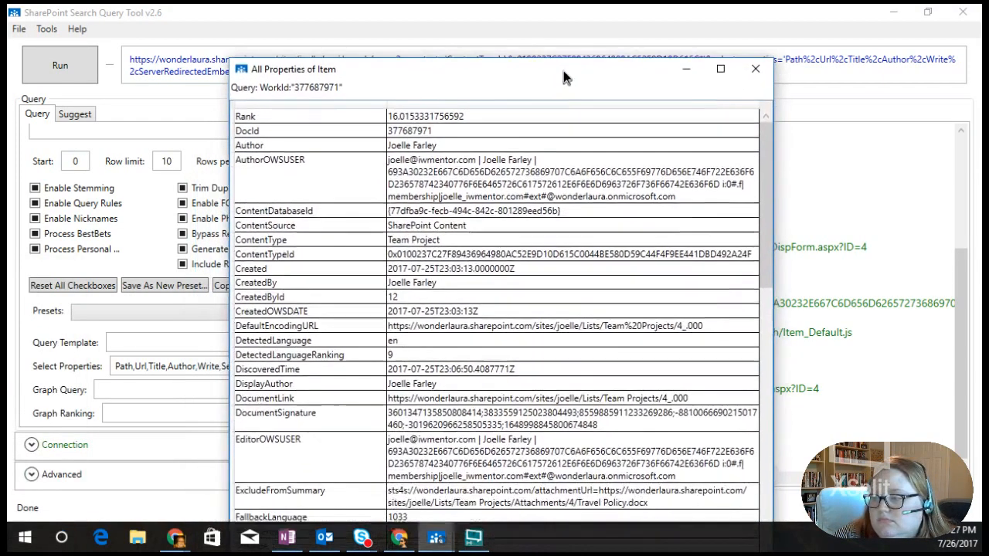
pyautogui.scroll(-2, 474, 407)
pyautogui.scroll(-10, 474, 407)
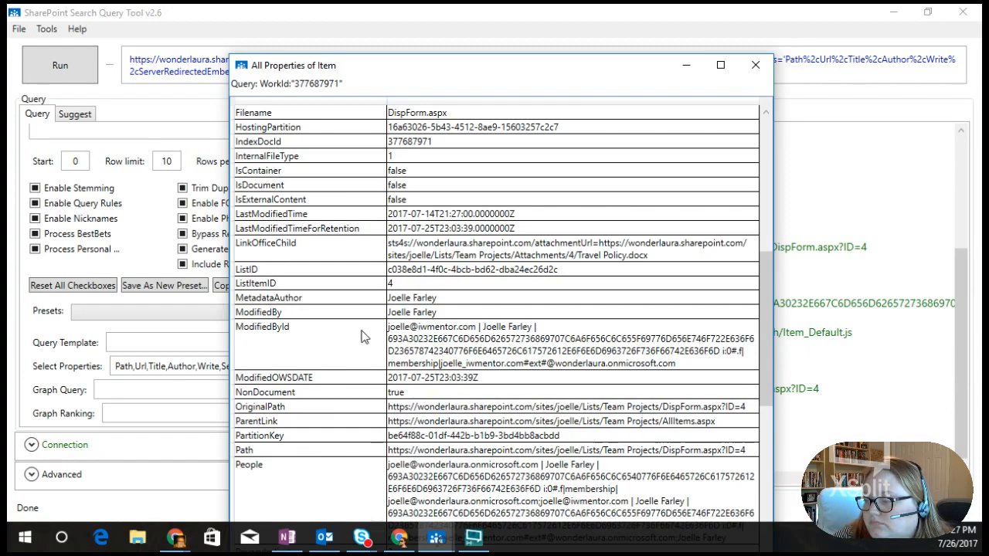
pyautogui.click(766, 67)
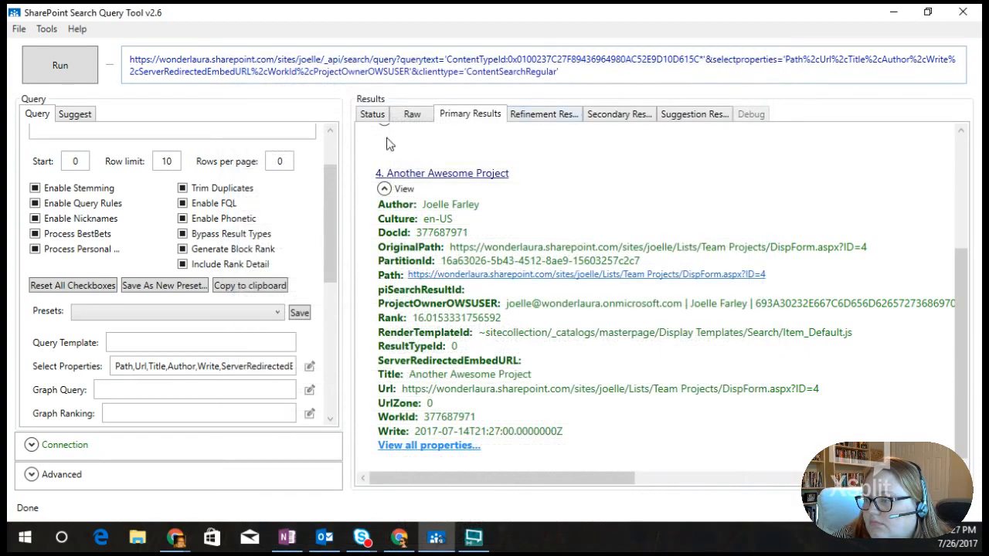
# Look over the query's text, options, presets, refiner, sorting and ranking fields
pyautogui.scroll(5, 532, 267)
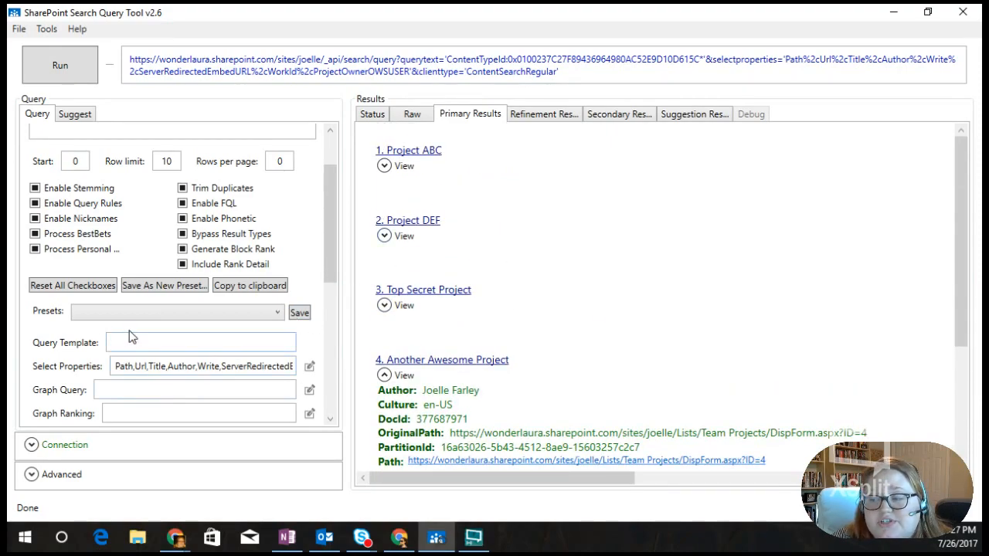
pyautogui.scroll(-5, 129, 315)
pyautogui.scroll(5, 163, 392)
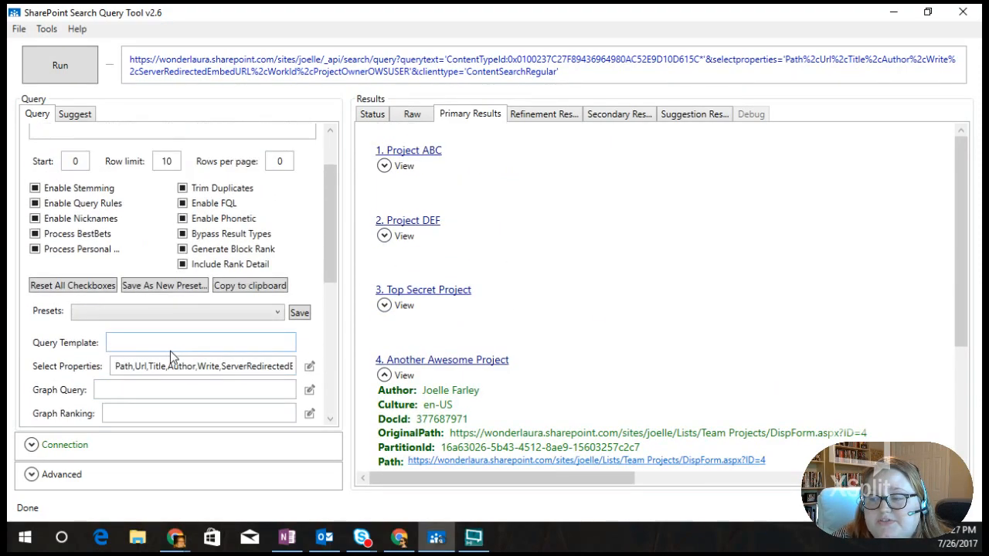
pyautogui.scroll(-4, 271, 336)
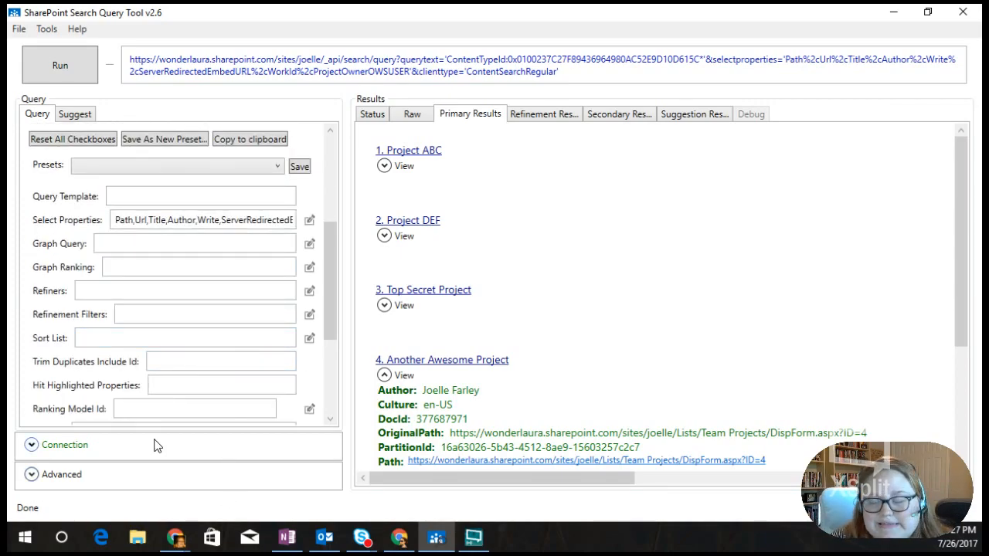
pyautogui.scroll(6, 223, 309)
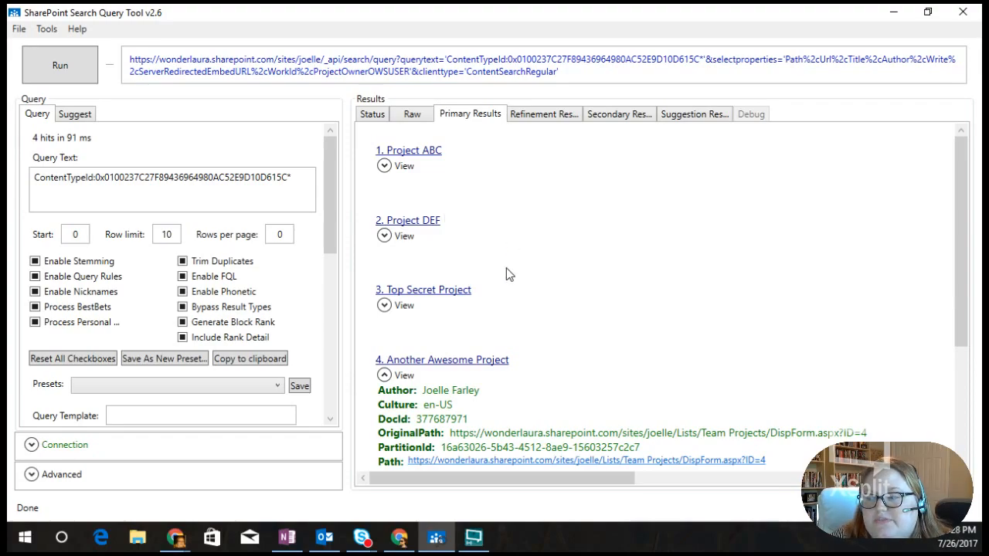
pyautogui.scroll(-5, 502, 334)
pyautogui.scroll(5, 502, 332)
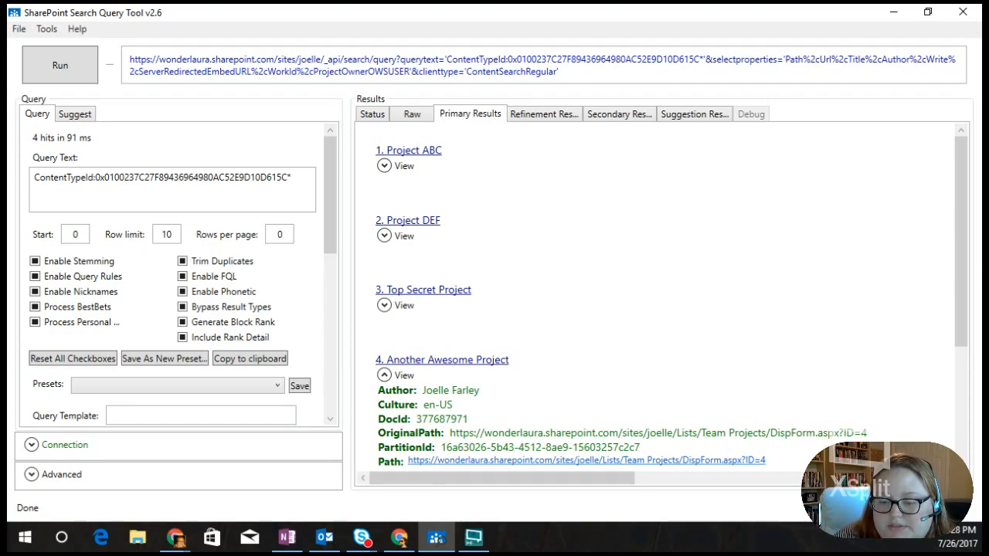
pyautogui.hotkey('alt', 'Tab')
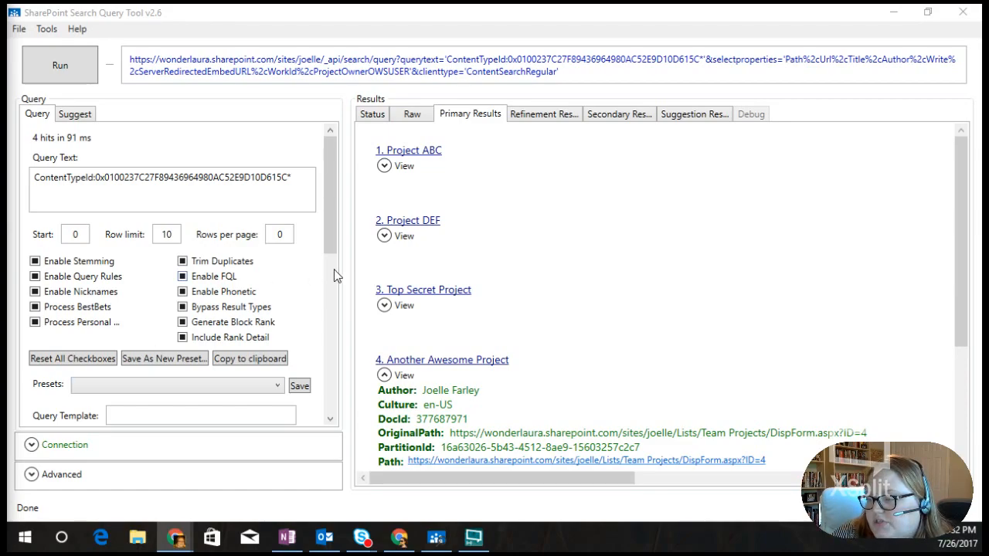
# Expand the Project ABC result and examine all its properties, including the project description, owner, status and keywords, and close the properties window
pyautogui.click(403, 172)
pyautogui.click(389, 165)
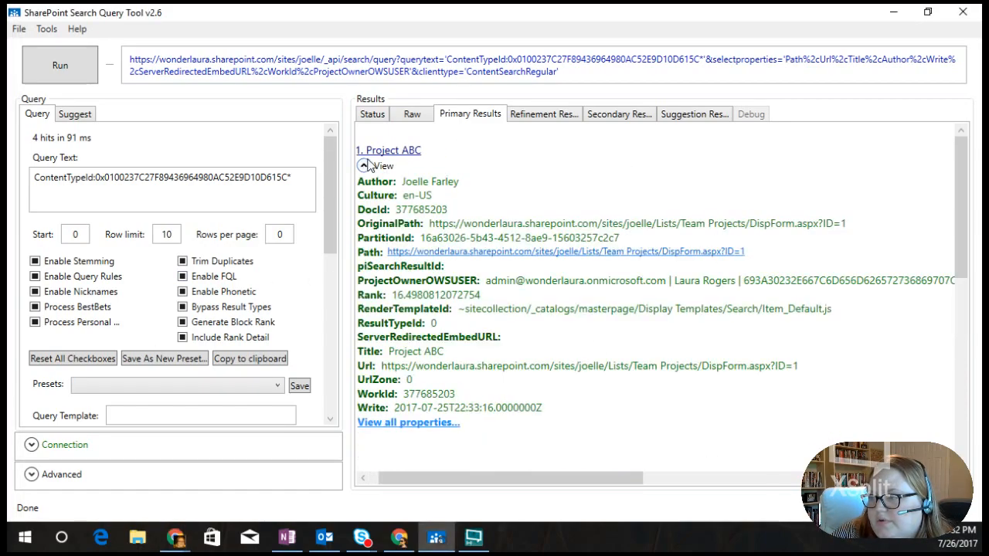
pyautogui.click(396, 424)
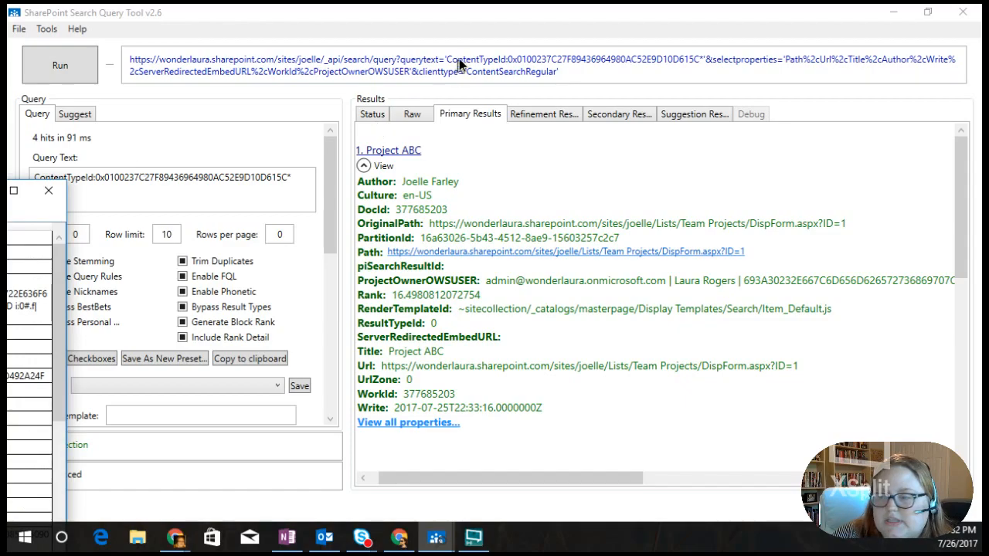
pyautogui.scroll(-5, 518, 326)
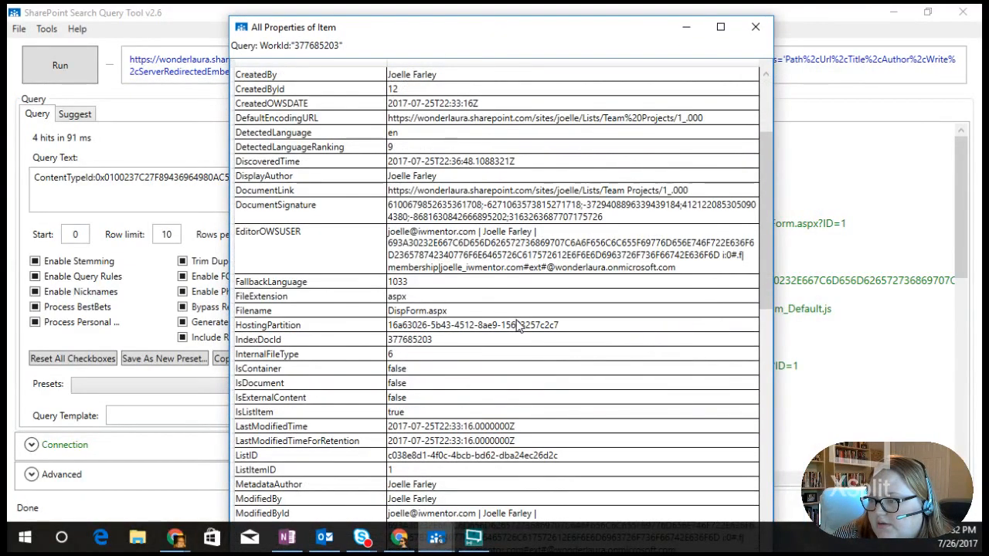
pyautogui.scroll(-2, 488, 309)
pyautogui.scroll(-5, 488, 309)
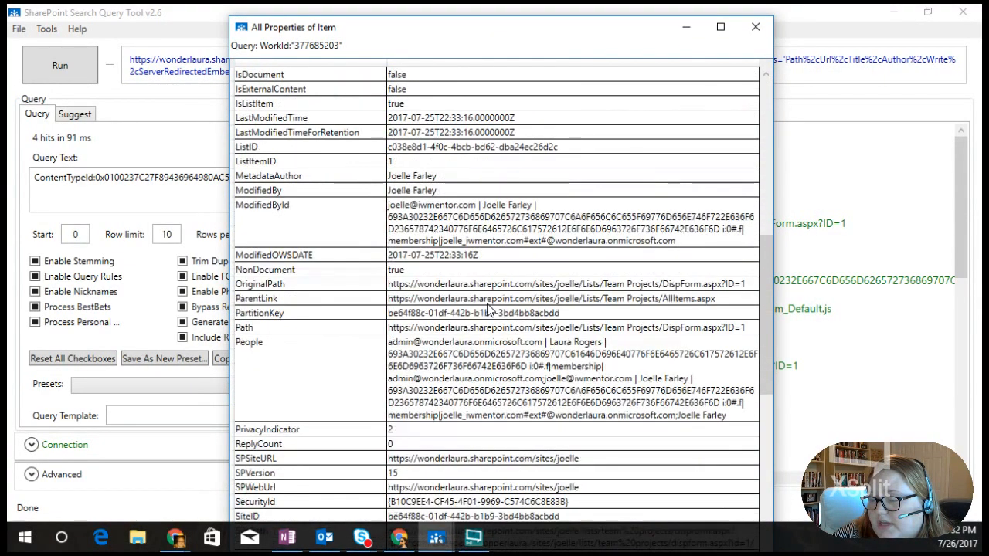
pyautogui.scroll(-8, 488, 307)
pyautogui.scroll(-7, 488, 308)
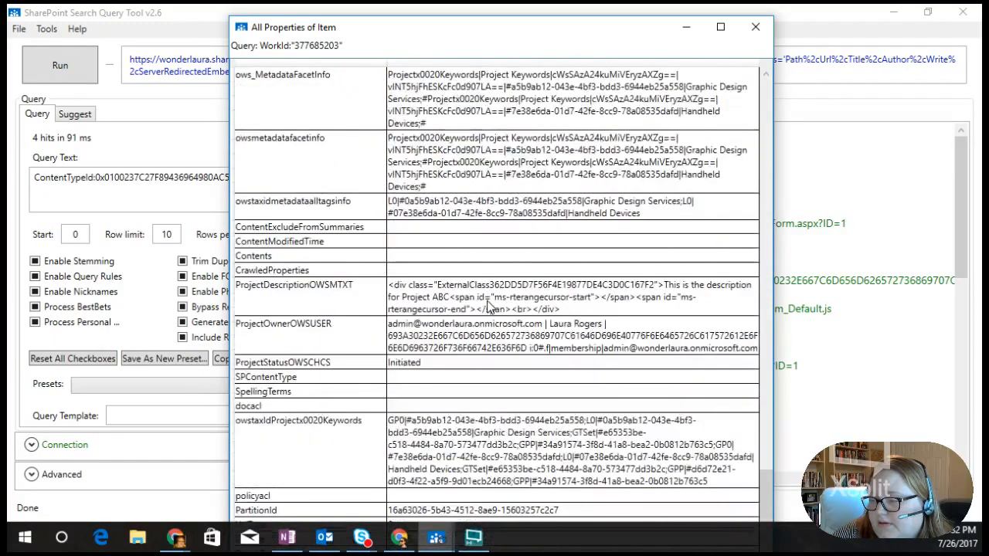
pyautogui.scroll(4, 488, 307)
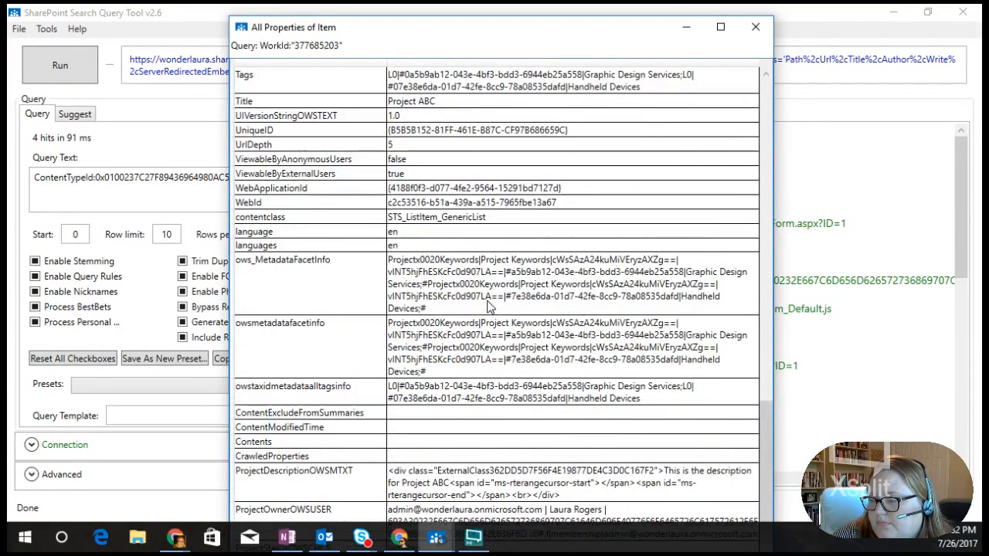
pyautogui.scroll(15, 488, 307)
pyautogui.scroll(4, 488, 308)
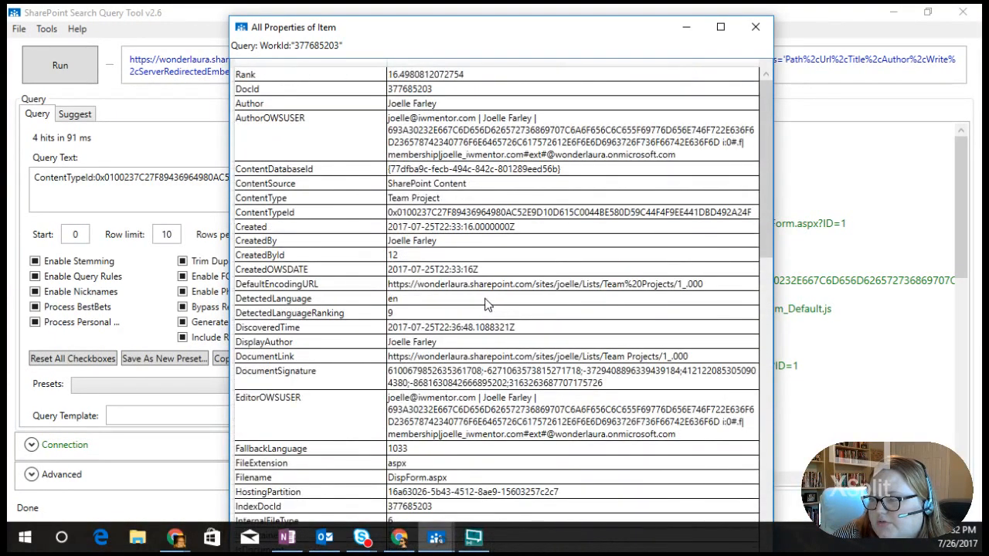
pyautogui.click(755, 28)
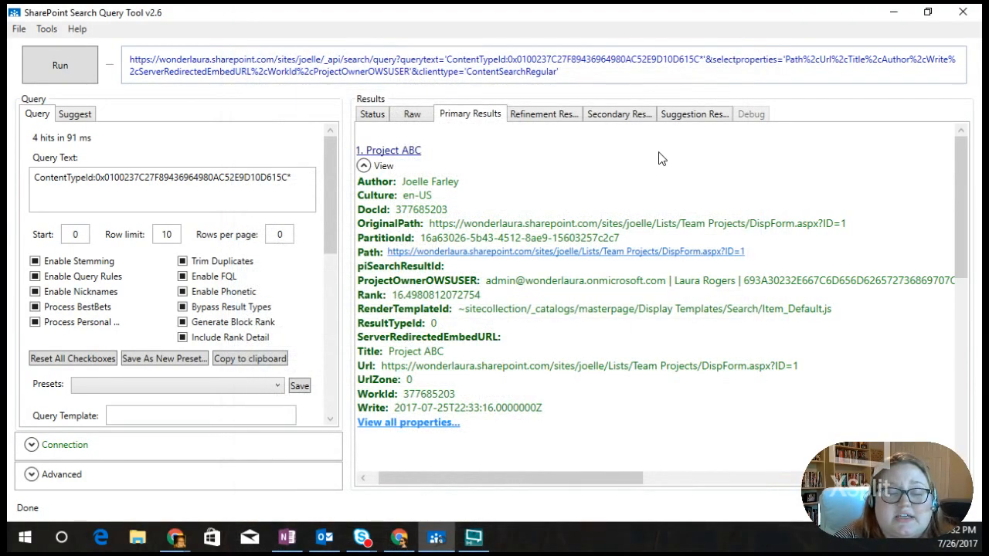
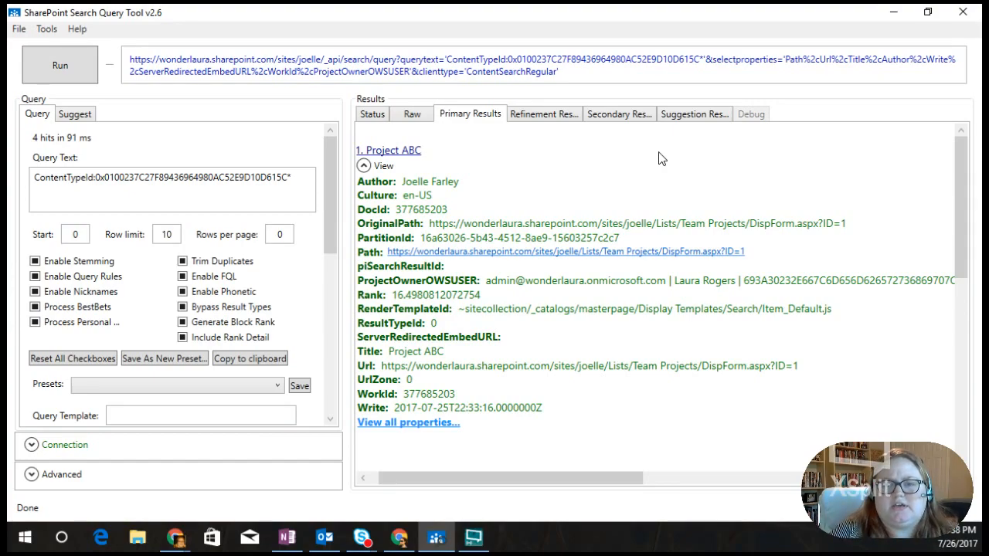
pyautogui.hotkey('alt', 'Tab')
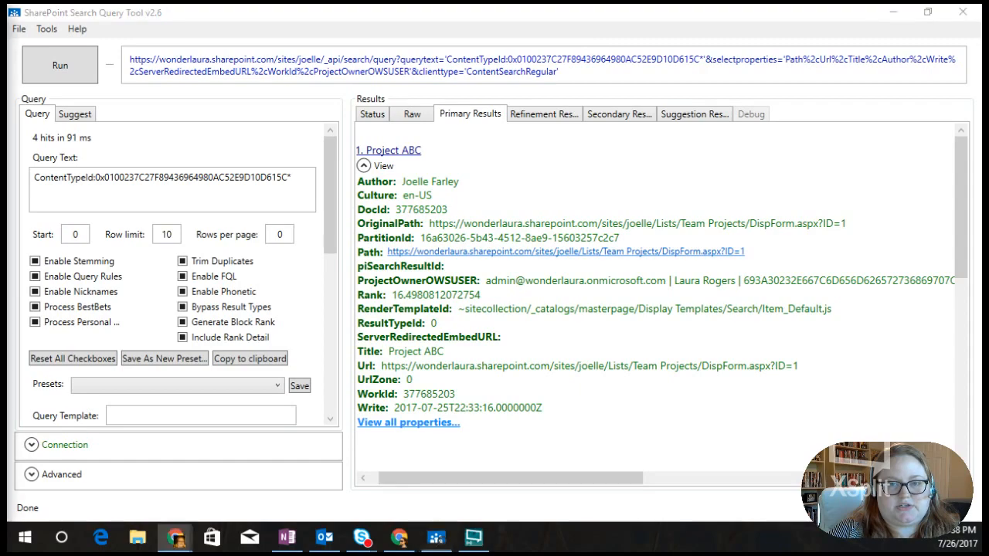